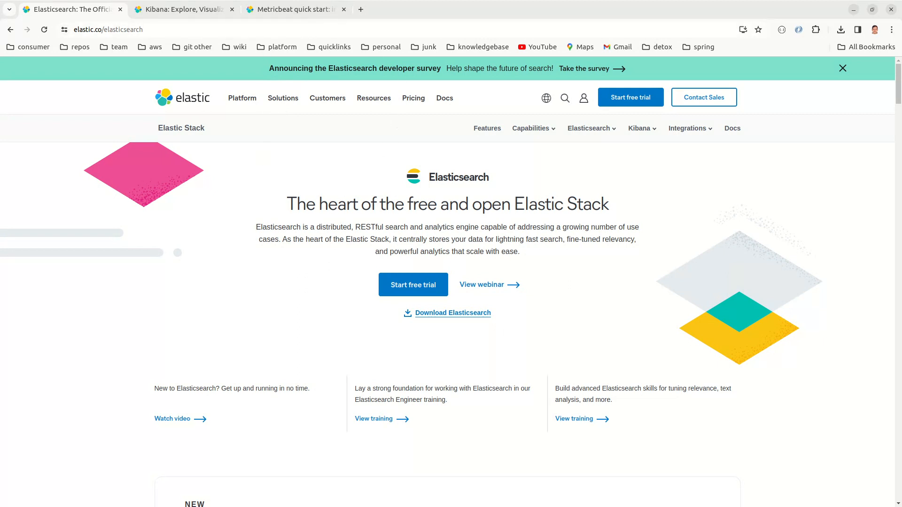
Step: Switch to the file manager's Downloads folder and look over the Elasticsearch, Kibana and Metricbeat 8.11.3 archives
{"action": "key", "text": "alt+Tab"}
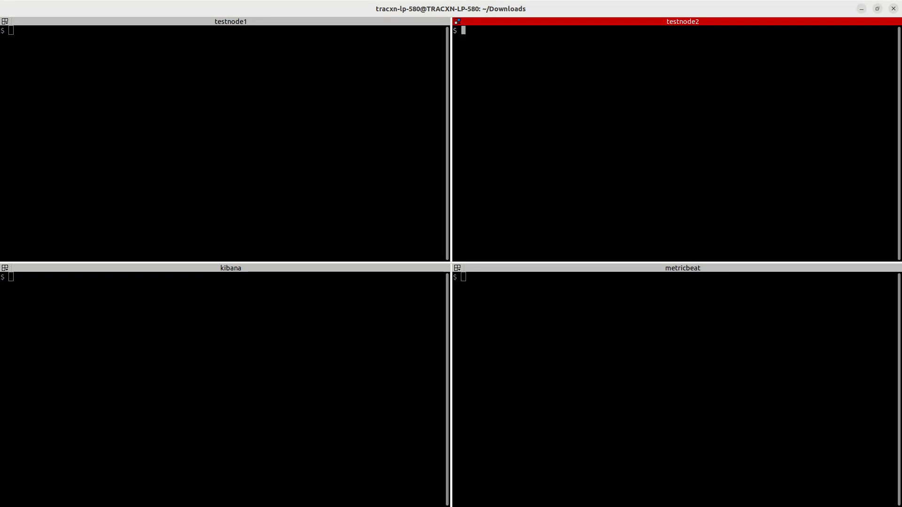
{"action": "key", "text": "alt+Tab"}
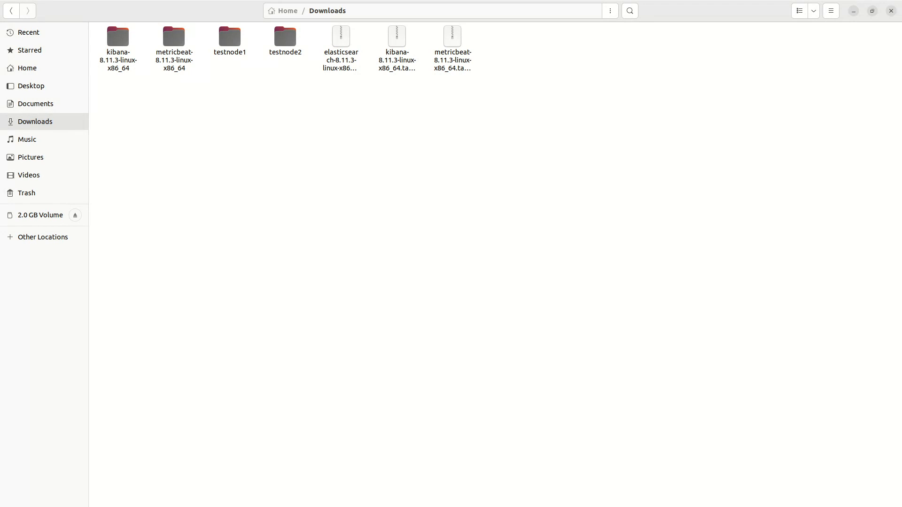
{"action": "left_click", "coordinate": [341, 36]}
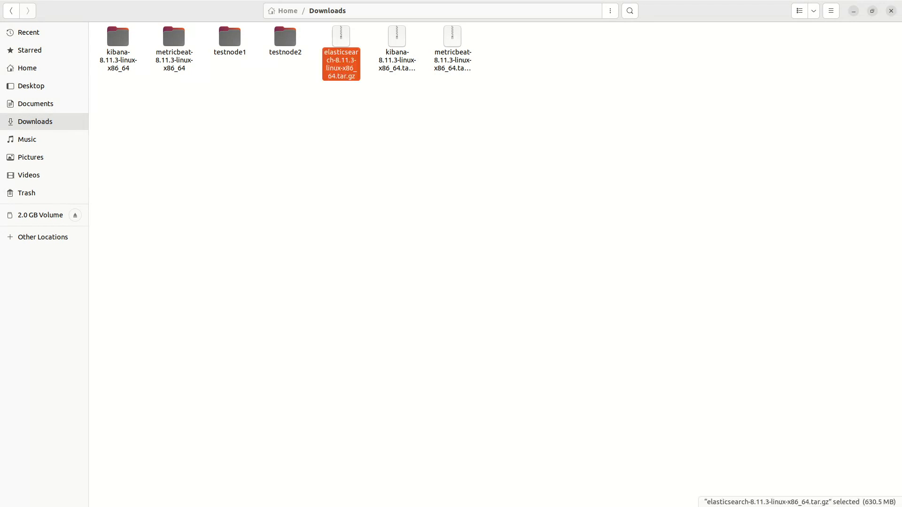
{"action": "left_click", "coordinate": [397, 36]}
{"action": "left_click", "coordinate": [453, 36]}
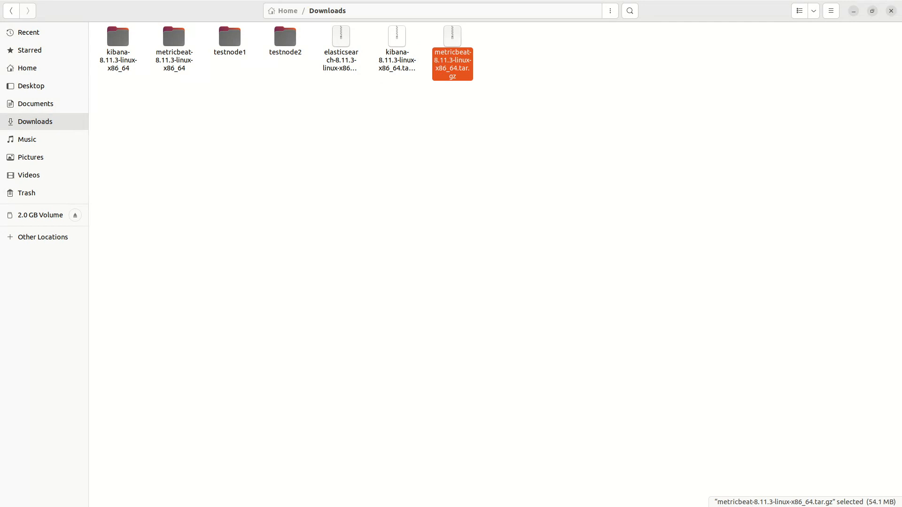
{"action": "left_click", "coordinate": [397, 37]}
{"action": "left_click", "coordinate": [341, 36]}
{"action": "left_click", "coordinate": [397, 37]}
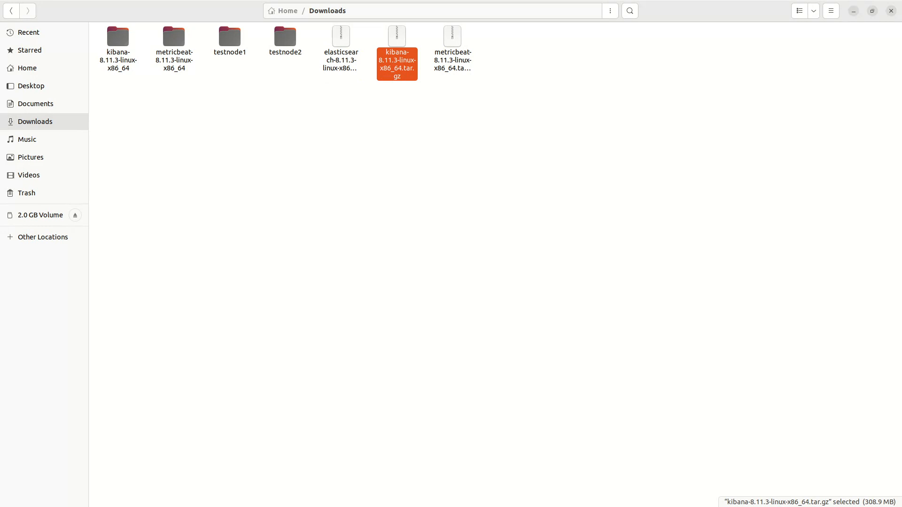
Step: Extract elasticsearch-8.11.3-linux-x86_64.tar.gz into the Downloads folder
{"action": "left_click", "coordinate": [341, 37]}
{"action": "right_click", "coordinate": [342, 55]}
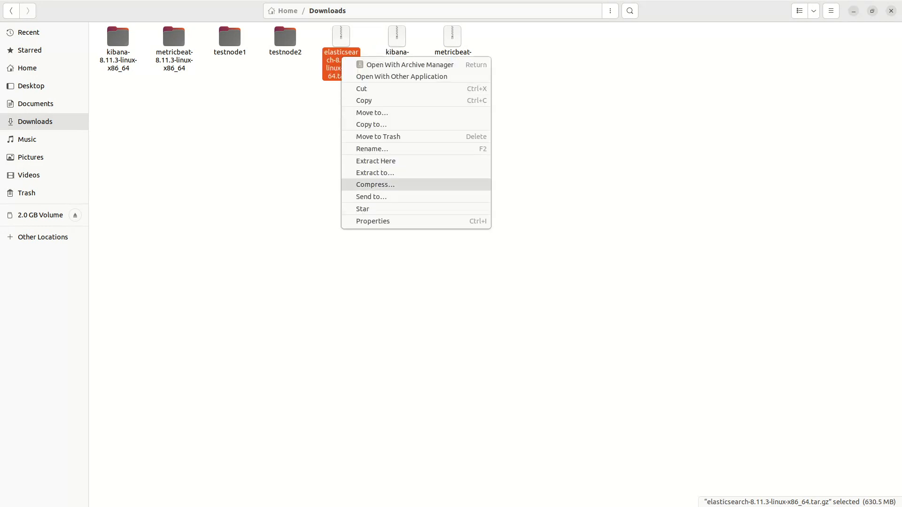
{"action": "left_click", "coordinate": [371, 161]}
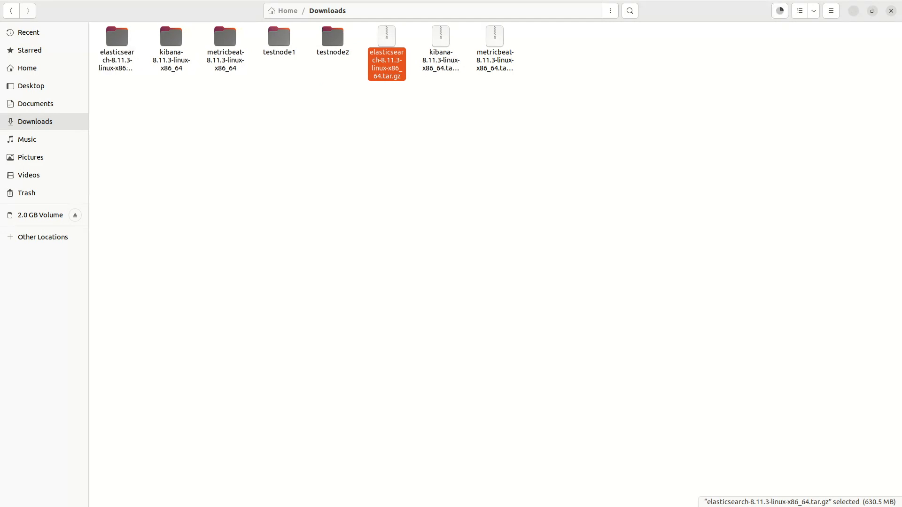
Step: Permanently delete the extracted elasticsearch-8.11.3-linux-x86_64 folder, leaving the testnode1 and testnode2 folders in Downloads
{"action": "left_click", "coordinate": [279, 37]}
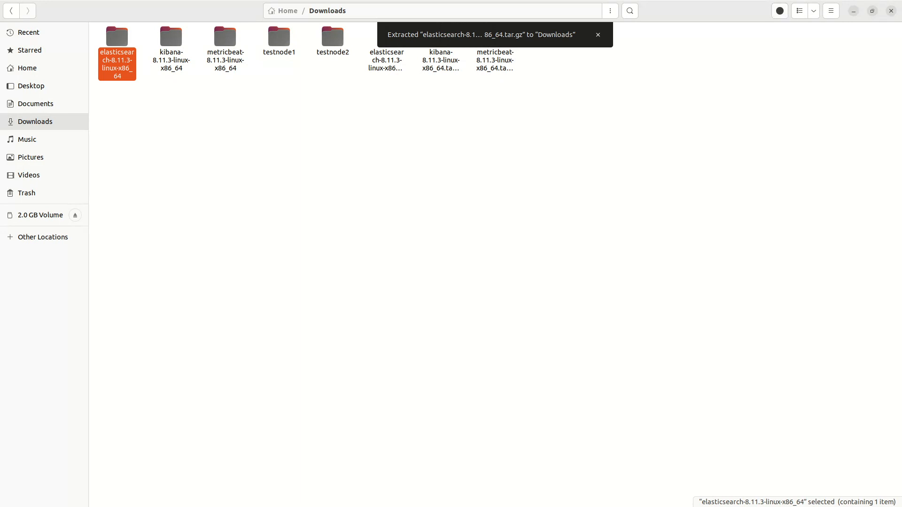
{"action": "left_click", "coordinate": [332, 37]}
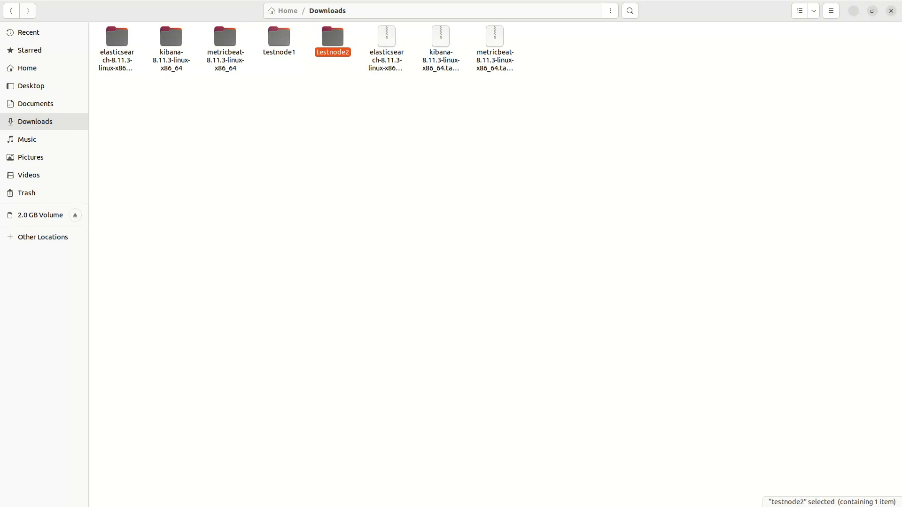
{"action": "left_click", "coordinate": [117, 37]}
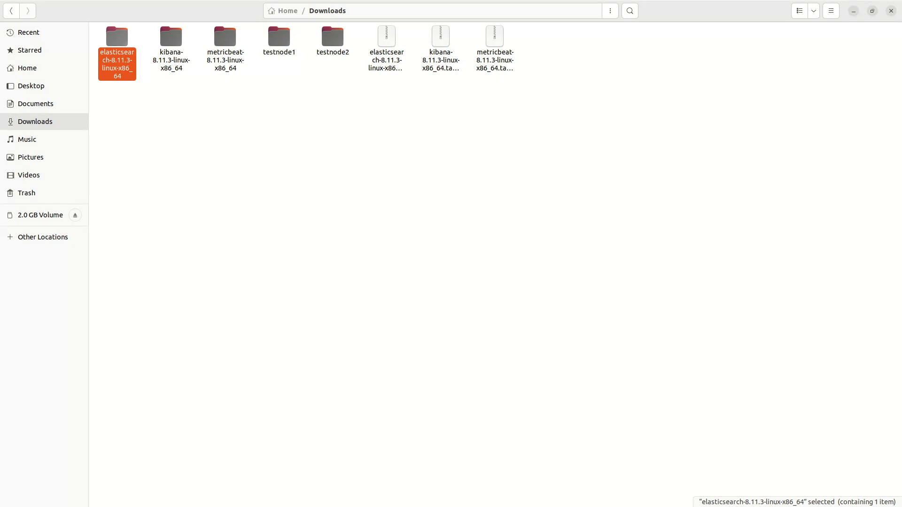
{"action": "key", "text": "shift+Delete"}
{"action": "key", "text": "Return"}
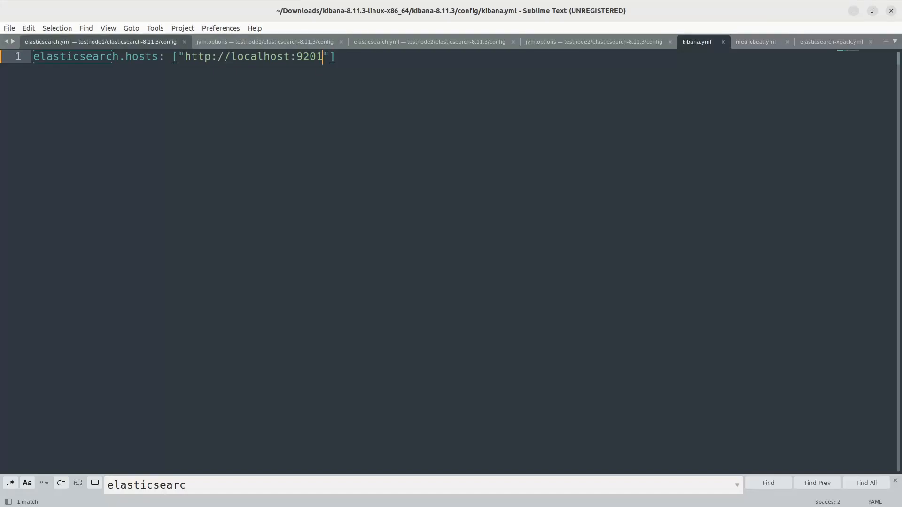
Step: In Sublime Text, review testnode1's elasticsearch.yml cluster and security settings and the heap size lines in its jvm.options
{"action": "key", "text": "ctrl+1"}
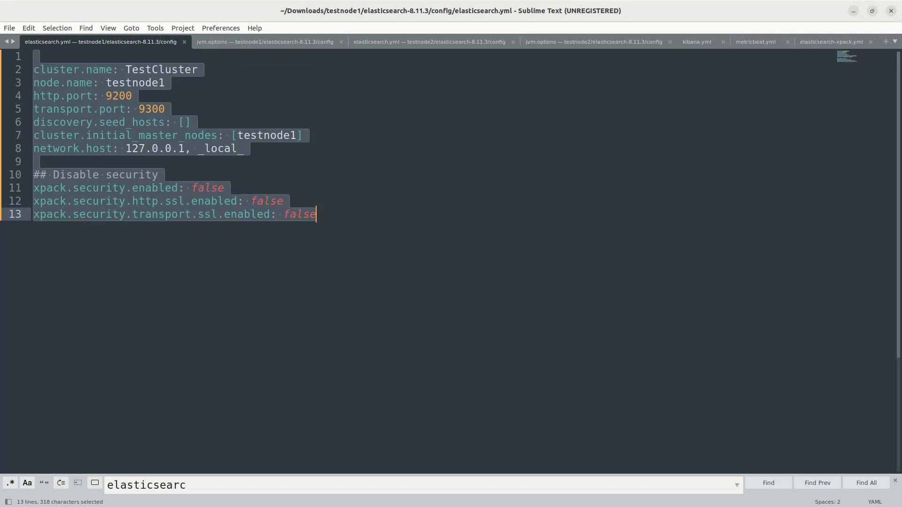
{"action": "left_click", "coordinate": [270, 154]}
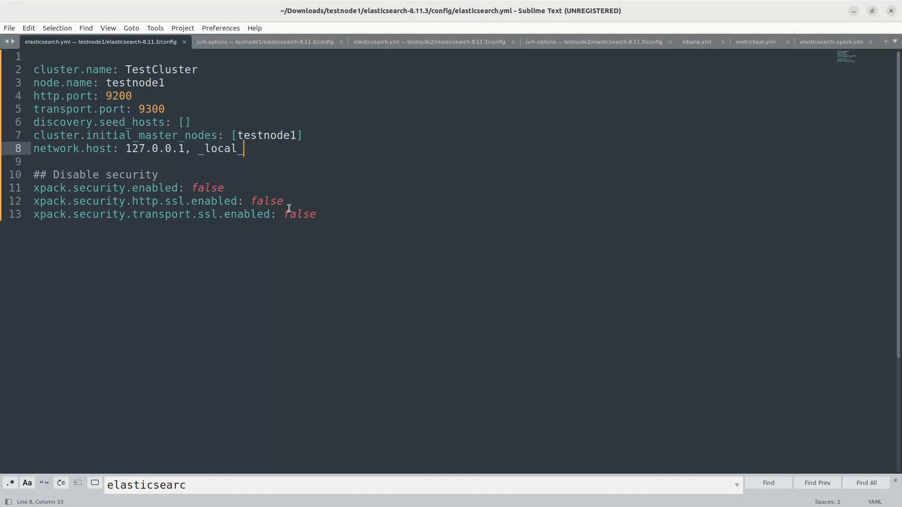
{"action": "left_click", "coordinate": [322, 214]}
{"action": "left_click_drag", "start_coordinate": [322, 214], "coordinate": [33, 174]}
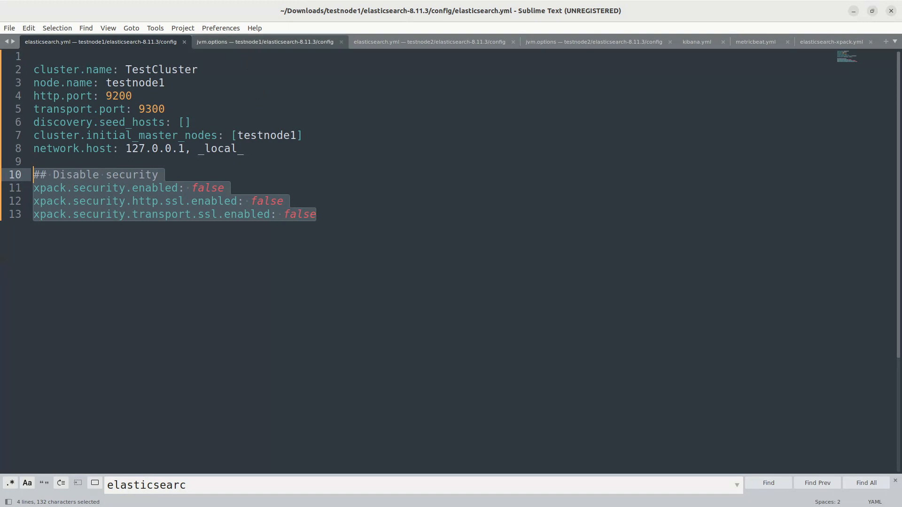
{"action": "left_click", "coordinate": [233, 43]}
{"action": "scroll", "coordinate": [192, 357], "scroll_direction": "down", "scroll_amount": 2}
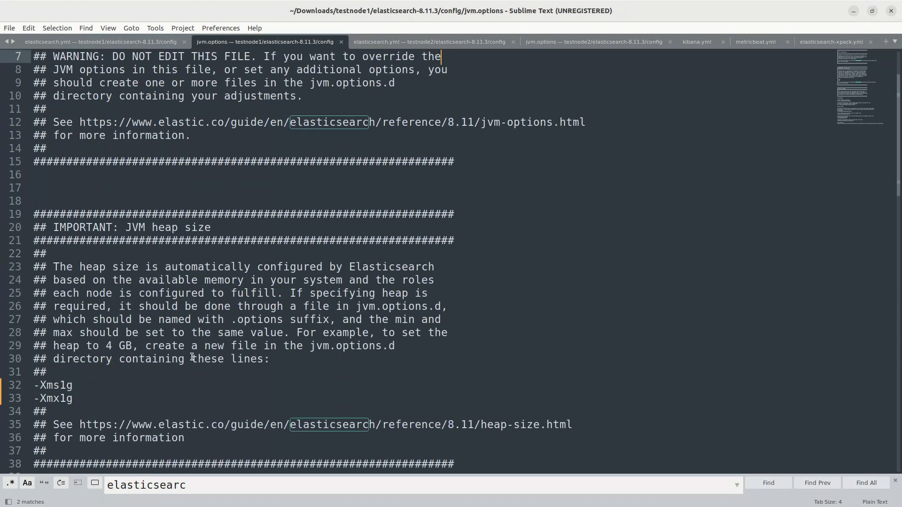
{"action": "left_click_drag", "start_coordinate": [83, 397], "coordinate": [32, 385]}
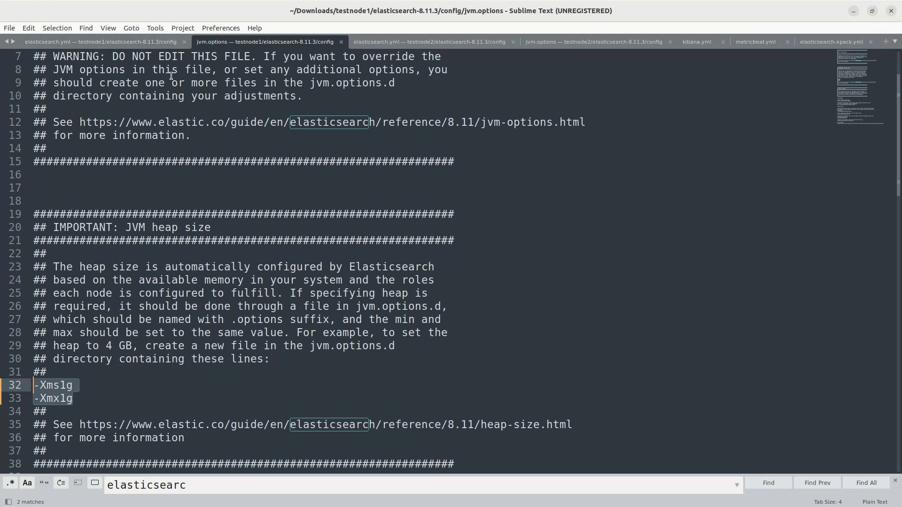
Step: Switch to the terminal and list the current directory's contents in the testnode1 pane
{"action": "key", "text": "alt+Tab"}
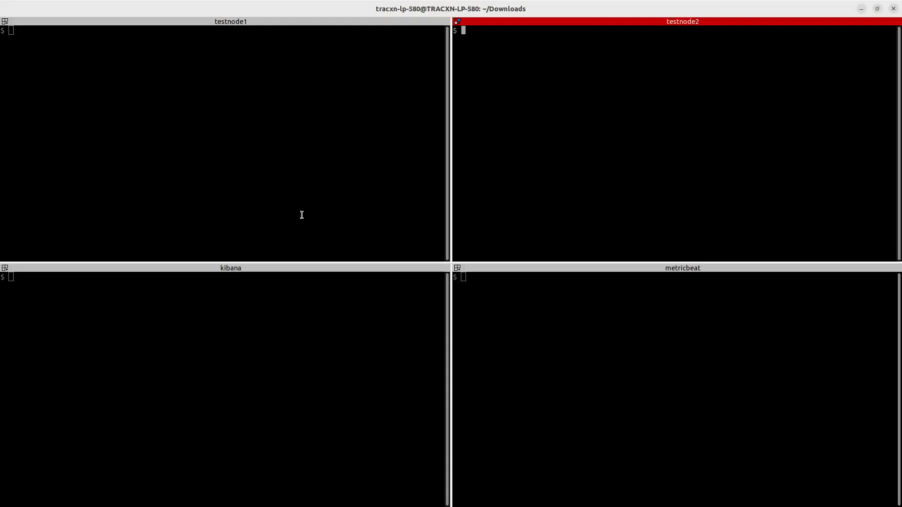
{"action": "left_click", "coordinate": [157, 125]}
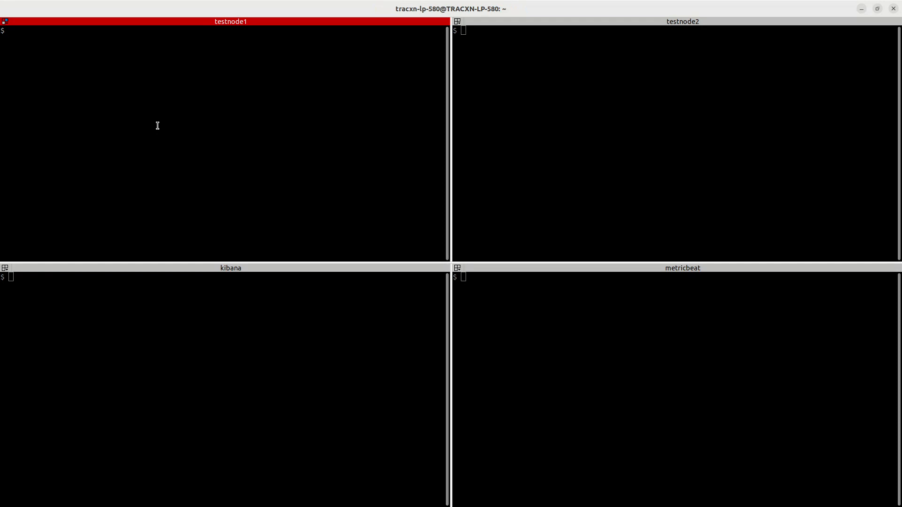
{"action": "type", "text": "ls"}
{"action": "key", "text": "Return"}
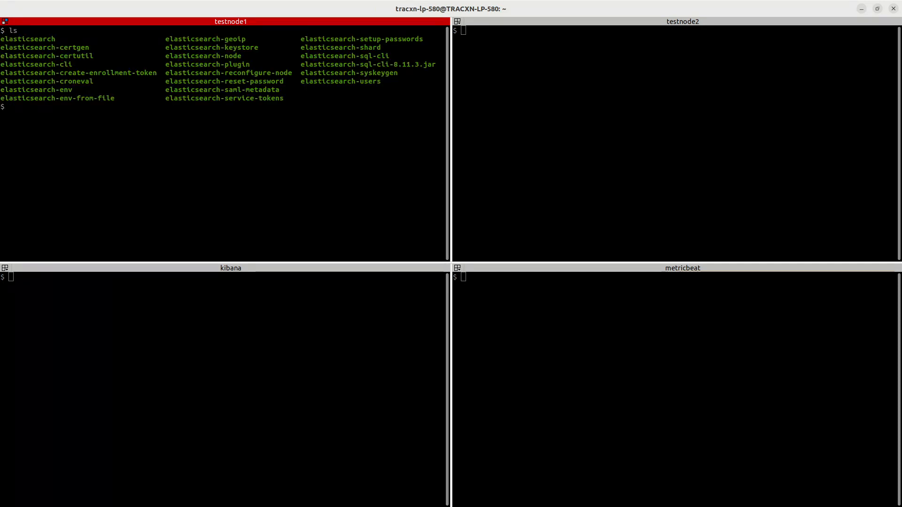
Step: Change the testnode1 pane's working directory to ~/Downloads, then to testnode1/elasticsearch-8.11.3/bin
{"action": "type", "text": "cd ~/Dow"}
{"action": "key", "text": "Tab"}
{"action": "key", "text": "Return"}
{"action": "type", "text": "cd te"}
{"action": "key", "text": "Tab"}
{"action": "type", "text": "1"}
{"action": "key", "text": "Tab"}
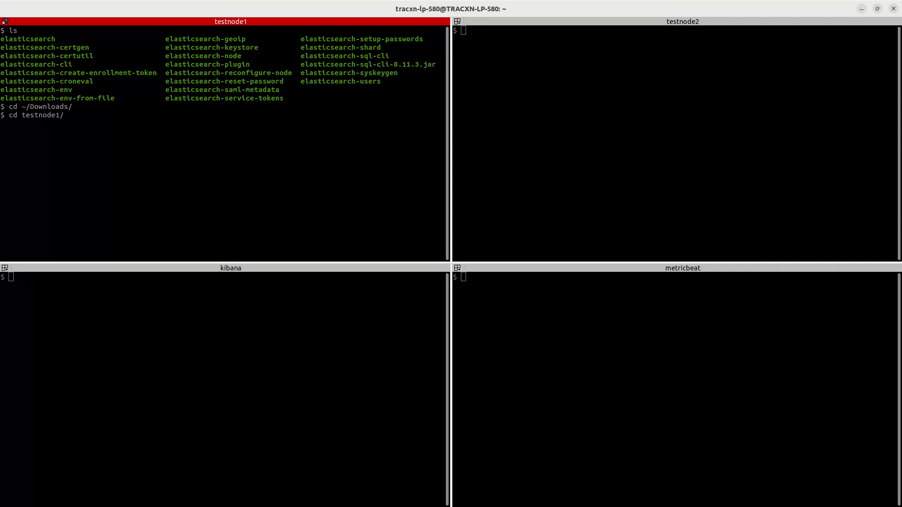
{"action": "key", "text": "Tab"}
{"action": "type", "text": "bi"}
{"action": "key", "text": "Tab"}
{"action": "key", "text": "Return"}
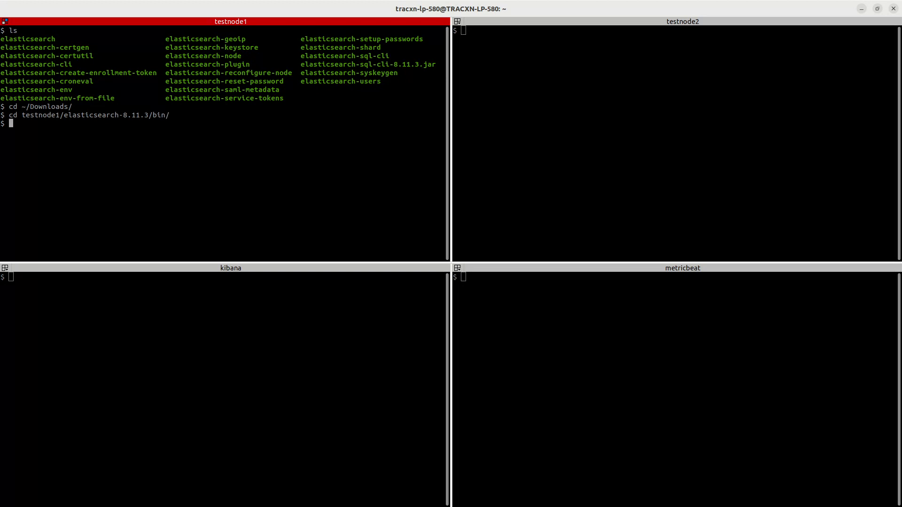
Step: Start the first Elasticsearch node by running ./elasticsearch in the testnode1 pane
{"action": "type", "text": "./e"}
{"action": "key", "text": "Tab"}
{"action": "key", "text": "Return"}
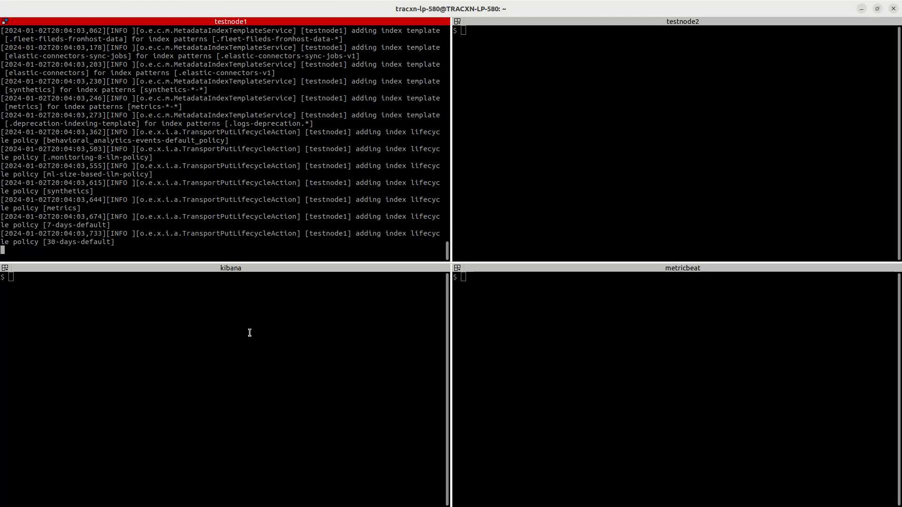
Step: Query the first node with curl localhost:9200 in the kibana pane
{"action": "left_click", "coordinate": [213, 298]}
{"action": "type", "text": "curl "}
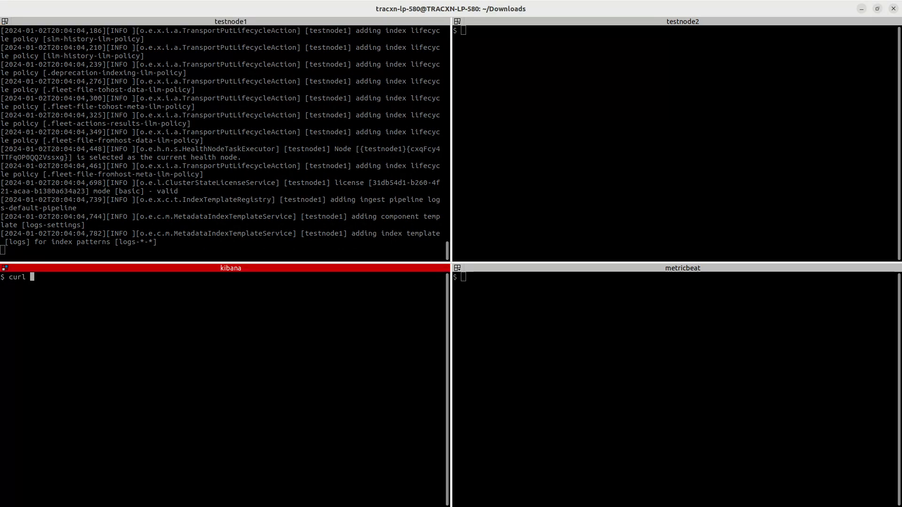
{"action": "type", "text": "localhost:9200"}
{"action": "key", "text": "Return"}
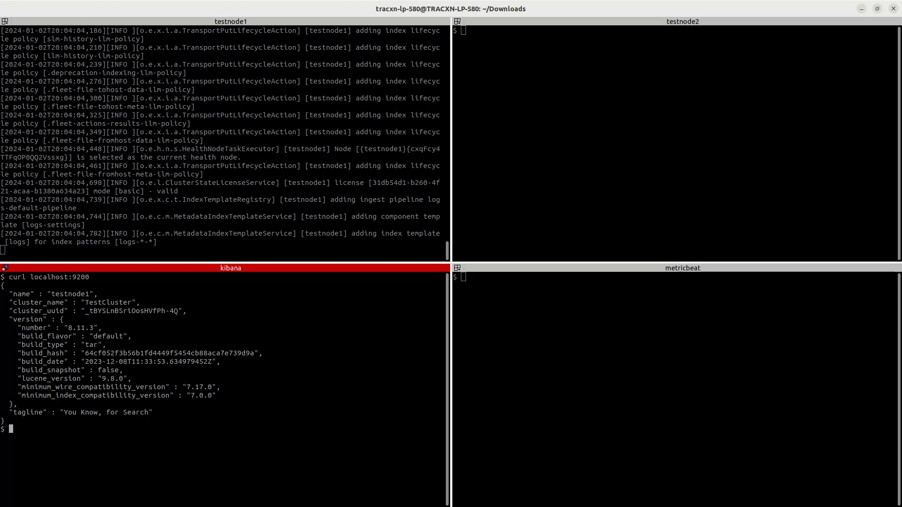
Step: Check which nodes are in the cluster by running curl localhost:9200/_cat/nodes
{"action": "key", "text": "Up"}
{"action": "type", "text": "/_cat/nodes"}
{"action": "key", "text": "Return"}
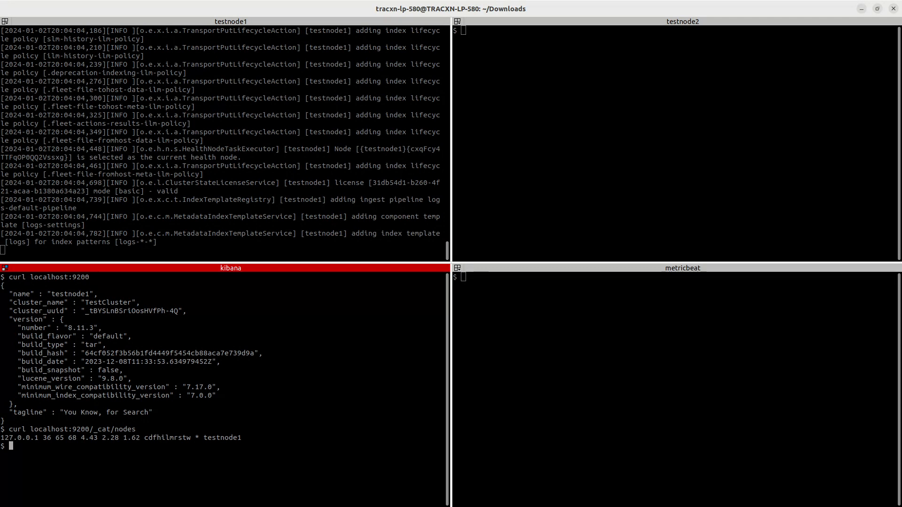
{"action": "double_click", "coordinate": [215, 437]}
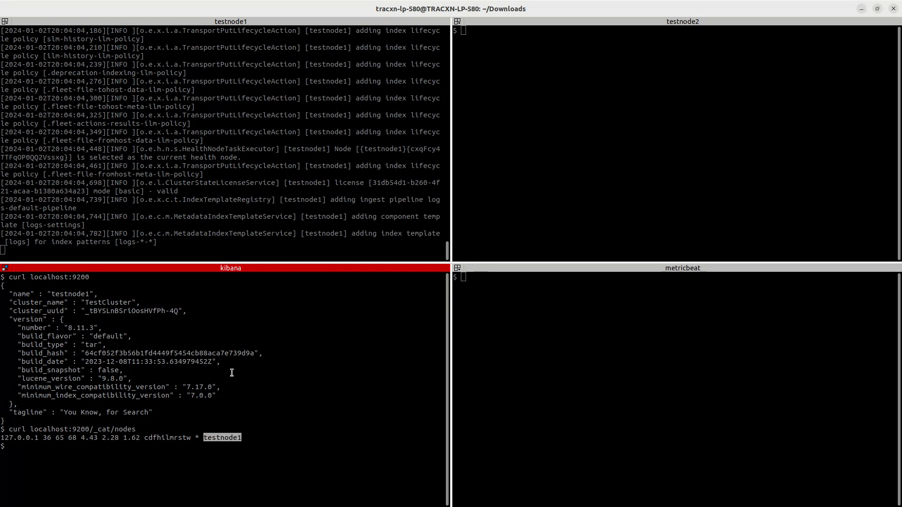
Step: Change the testnode2 pane's working directory to ~/Downloads/testnode2/elasticsearch-8.11.3/bin
{"action": "left_click", "coordinate": [508, 109]}
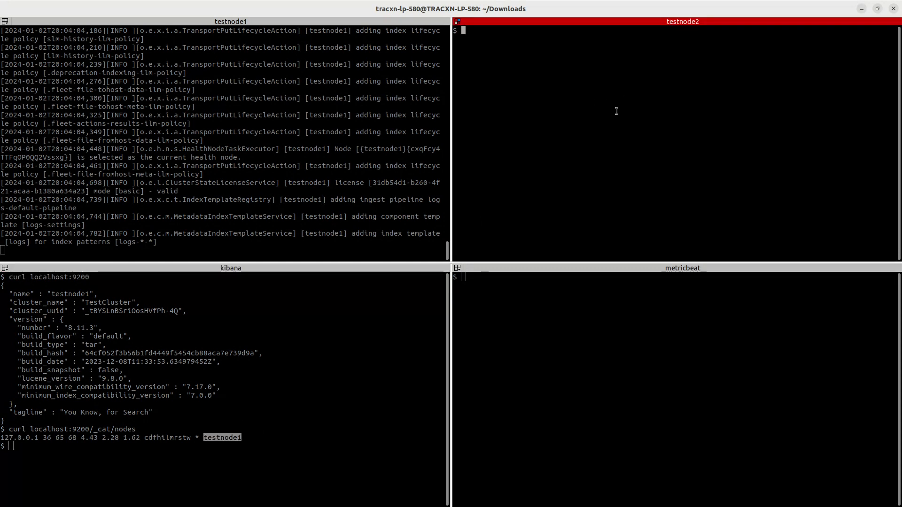
{"action": "type", "text": "cd ~/Downloads/"}
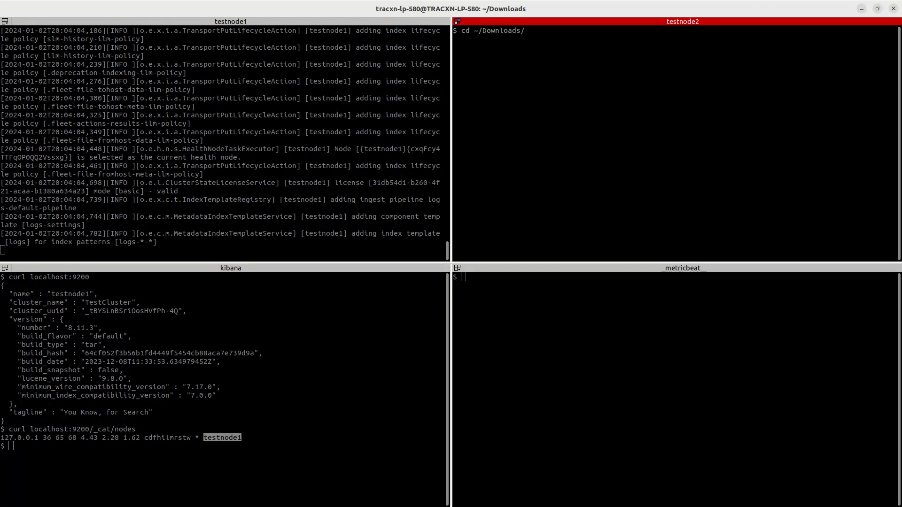
{"action": "type", "text": "no"}
{"action": "key", "text": "BackSpace"}
{"action": "key", "text": "BackSpace"}
{"action": "type", "text": "te"}
{"action": "key", "text": "Tab"}
{"action": "type", "text": "2"}
{"action": "key", "text": "Tab"}
{"action": "key", "text": "Tab"}
{"action": "type", "text": "b"}
{"action": "key", "text": "Tab"}
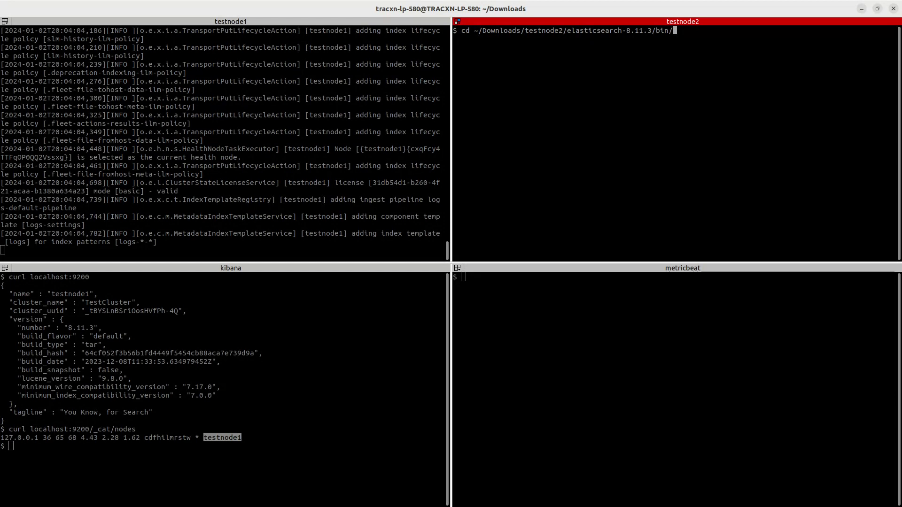
{"action": "key", "text": "Return"}
Step: Switch to Sublime Text and review the cluster, port and security settings in testnode2's elasticsearch.yml
{"action": "key", "text": "alt+Tab"}
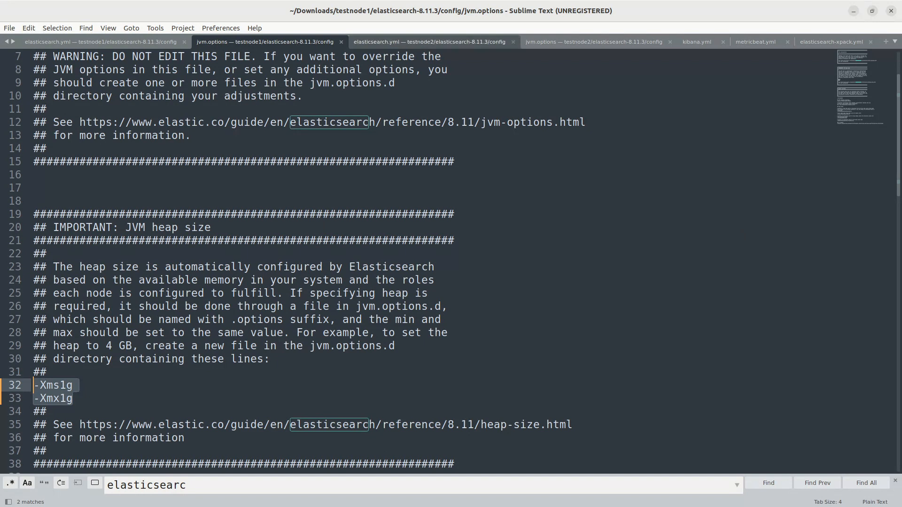
{"action": "left_click", "coordinate": [429, 42]}
{"action": "left_click_drag", "start_coordinate": [253, 141], "coordinate": [20, 54]}
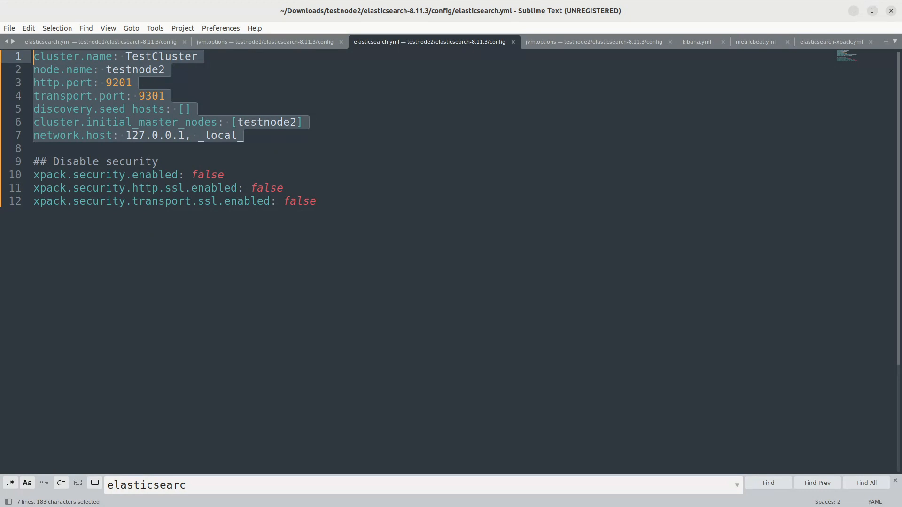
{"action": "left_click_drag", "start_coordinate": [338, 207], "coordinate": [8, 146]}
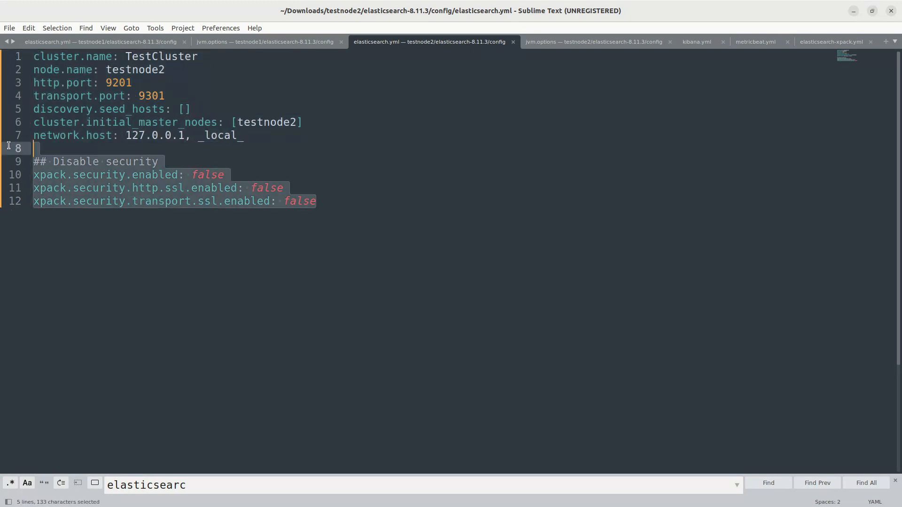
{"action": "left_click", "coordinate": [328, 148]}
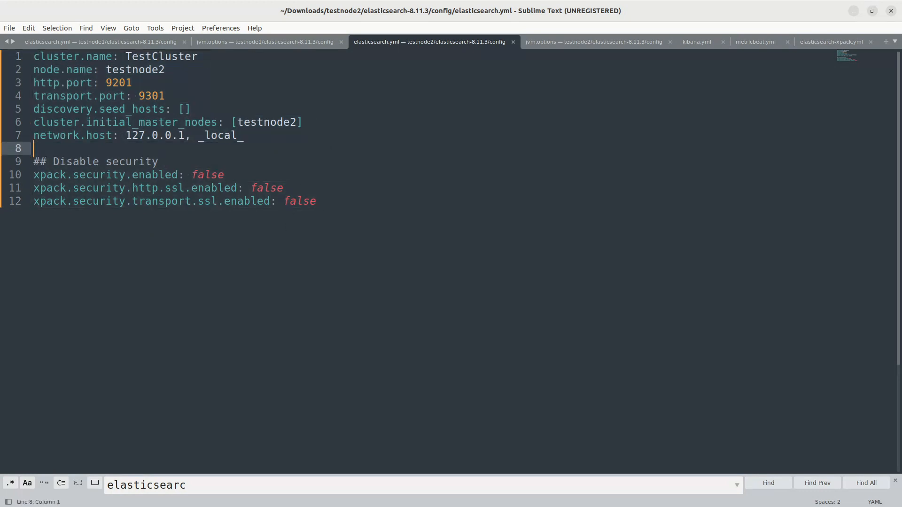
Step: Return to the terminal and start the second Elasticsearch node with ./elasticsearch in the testnode2 pane
{"action": "key", "text": "alt+Tab"}
{"action": "type", "text": "./e"}
{"action": "key", "text": "Tab"}
{"action": "key", "text": "Return"}
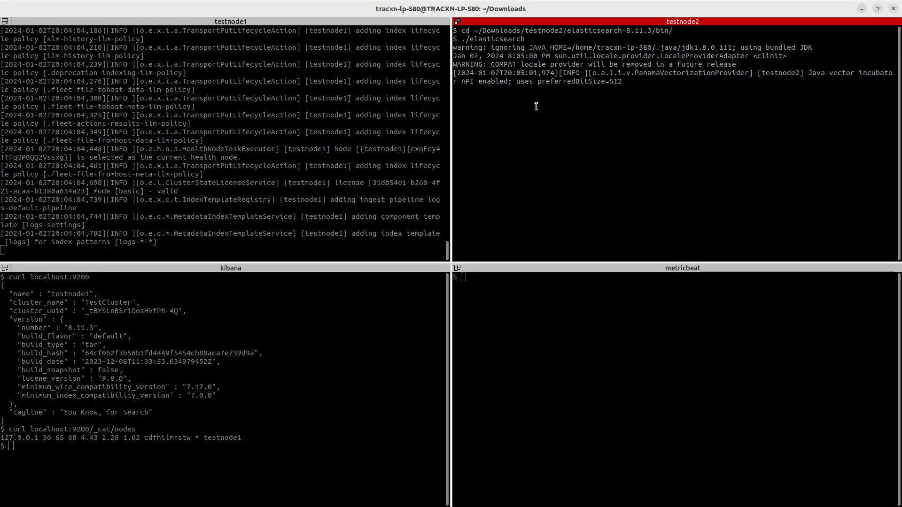
Step: Check the nodes reported by the second Elasticsearch instance by running curl localhost:9201/_cat/nodes in the kibana pane
{"action": "left_click", "coordinate": [298, 367]}
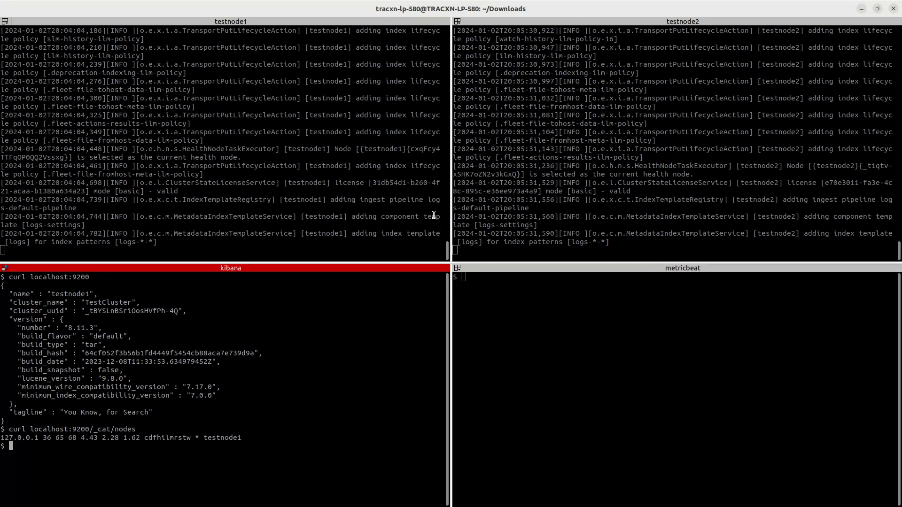
{"action": "key", "text": "Up"}
{"action": "key", "text": "Left"}
{"action": "key", "text": "Left"}
{"action": "key", "text": "Left"}
{"action": "key", "text": "Left"}
{"action": "key", "text": "Left"}
{"action": "key", "text": "Left"}
{"action": "key", "text": "Left"}
{"action": "key", "text": "Left"}
{"action": "key", "text": "Left"}
{"action": "key", "text": "Left"}
{"action": "key", "text": "Left"}
{"action": "key", "text": "BackSpace"}
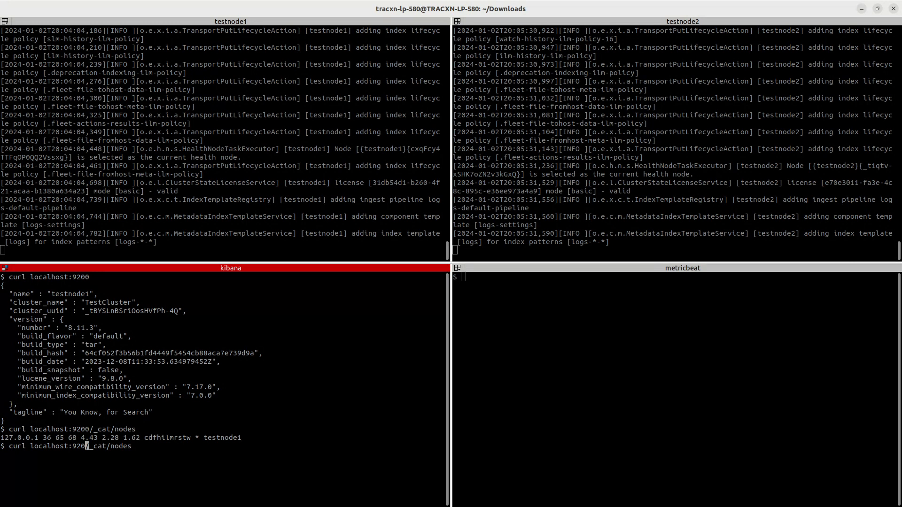
{"action": "type", "text": "1"}
{"action": "key", "text": "Return"}
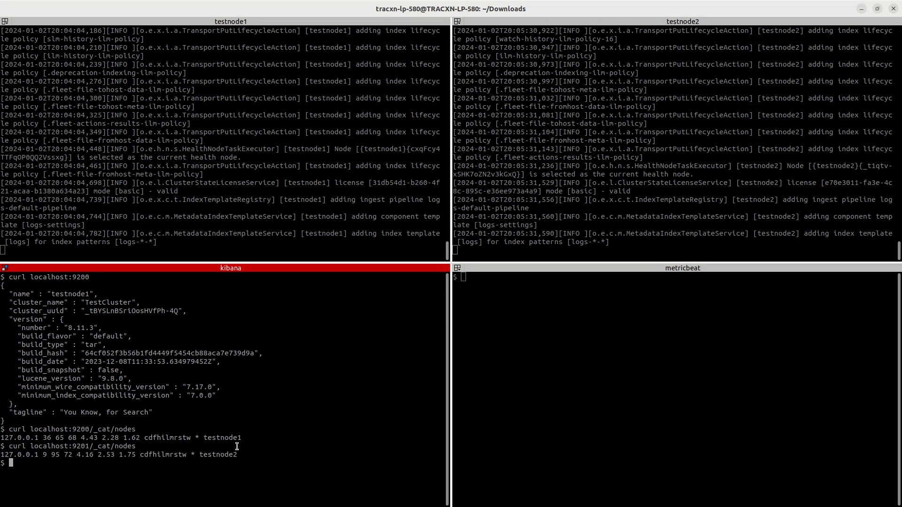
Step: Change the metricbeat pane's working directory to ~/Downloads/kibana-8.11.3-linux-x86_64/kibana-8.11.3/bin
{"action": "left_click", "coordinate": [553, 330]}
{"action": "type", "text": "cd "}
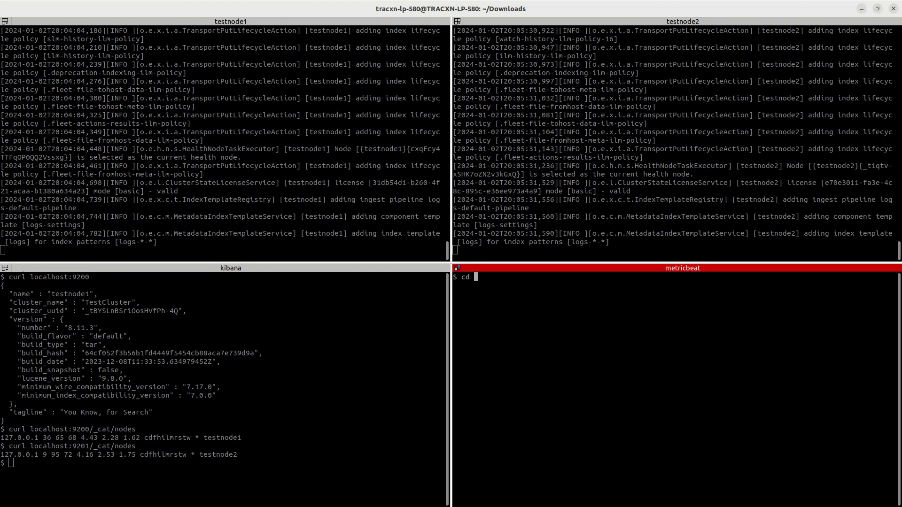
{"action": "type", "text": "~/Downloads/k"}
{"action": "key", "text": "Tab"}
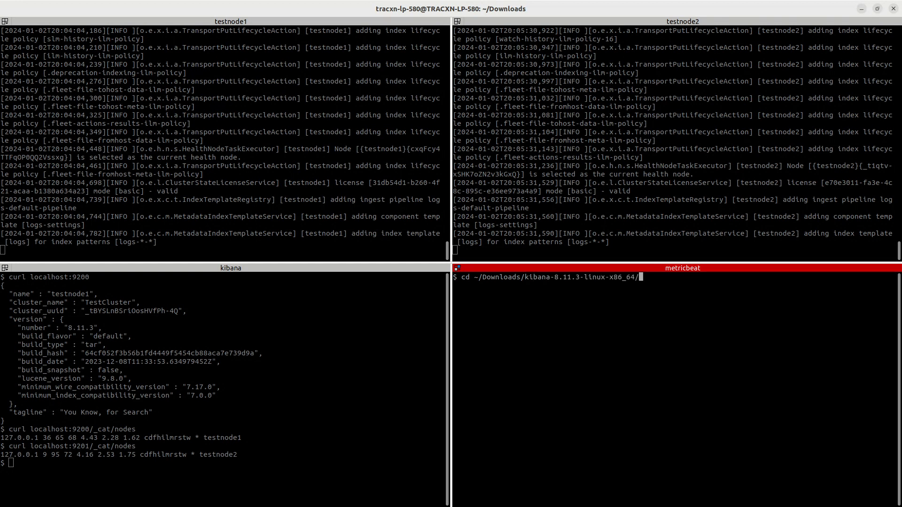
{"action": "type", "text": "k"}
{"action": "key", "text": "Tab"}
{"action": "type", "text": "bi"}
{"action": "key", "text": "Tab"}
{"action": "key", "text": "Return"}
{"action": "key", "text": "Return"}
Step: Switch to Sublime Text and compare the elasticsearch.hosts setting in kibana.yml with the HTTP port in testnode2's elasticsearch.yml
{"action": "key", "text": "alt+Tab"}
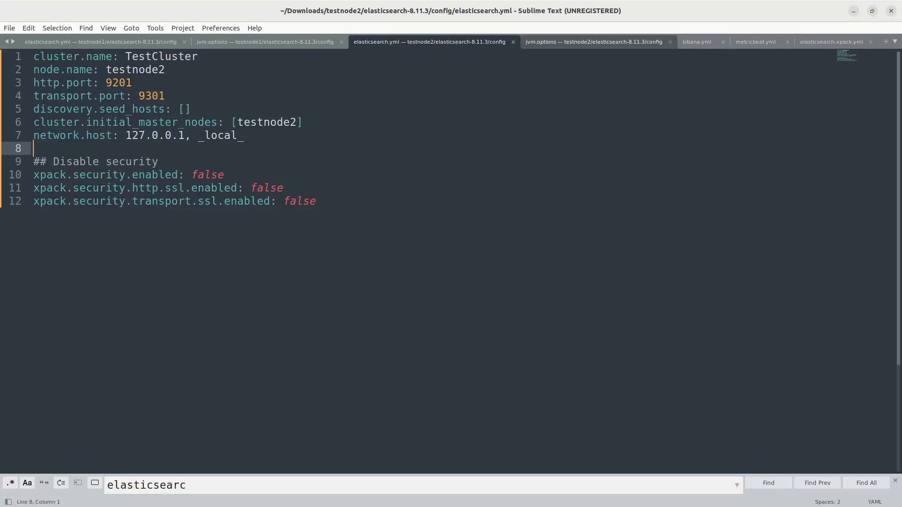
{"action": "left_click", "coordinate": [696, 41]}
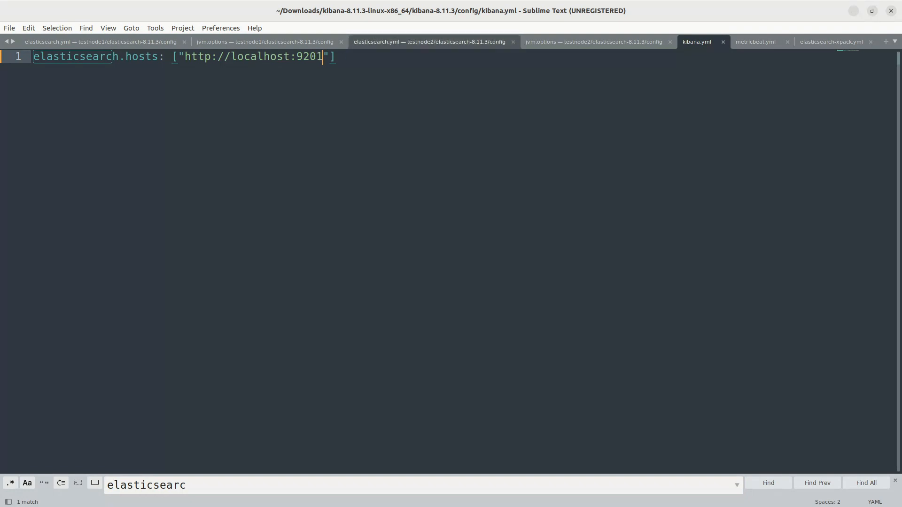
{"action": "left_click", "coordinate": [381, 43]}
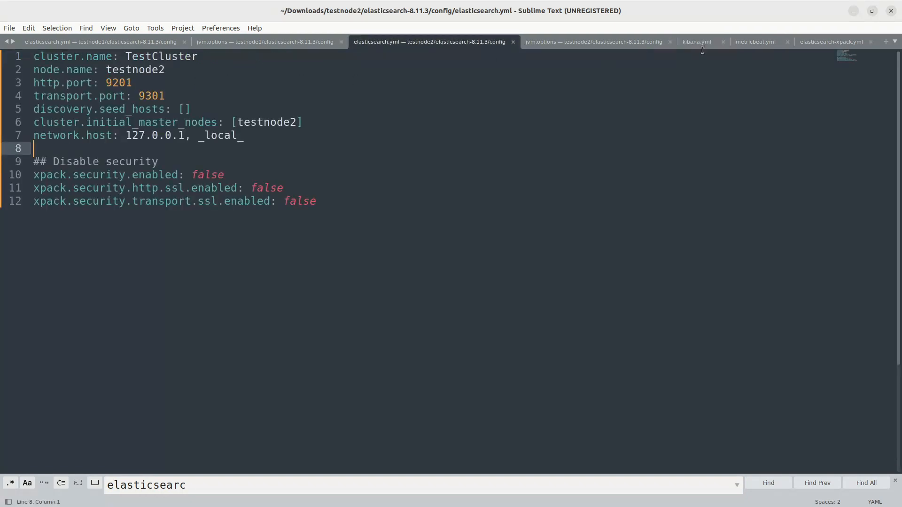
{"action": "left_click", "coordinate": [688, 47]}
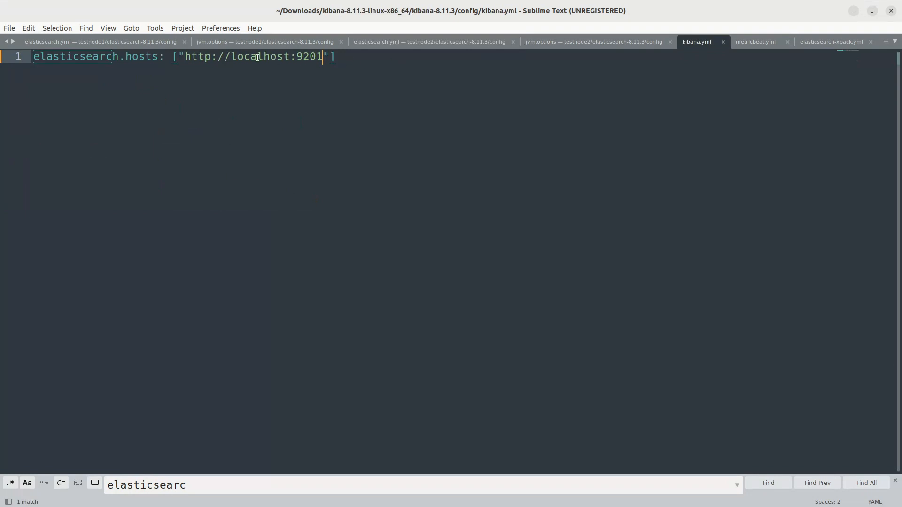
{"action": "left_click", "coordinate": [367, 61]}
Step: Return to the terminal and start Kibana with ./kibana from its bin directory
{"action": "key", "text": "alt+Tab"}
{"action": "type", "text": "./kibana"}
{"action": "key", "text": "Return"}
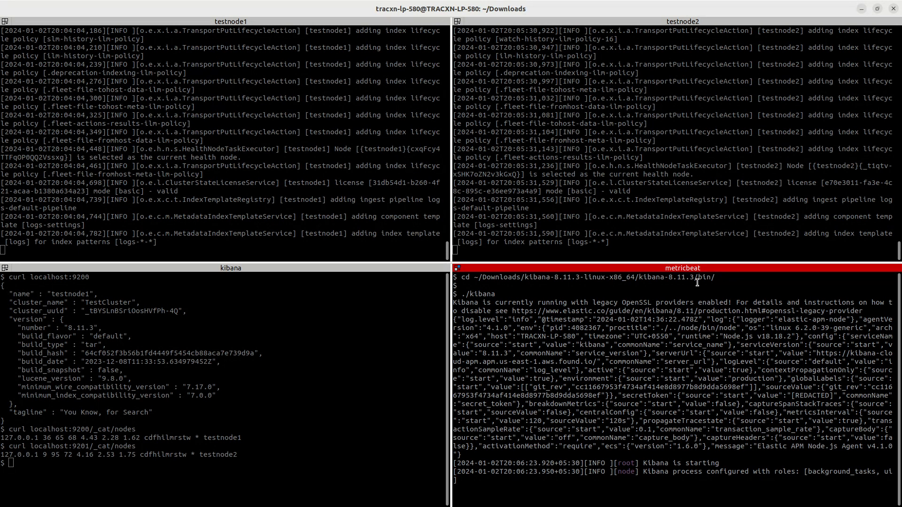
Step: Retitle the pane running Kibana as kibana and the idle kibana pane as metricbeat, and clear the idle pane's output
{"action": "double_click", "coordinate": [679, 269]}
{"action": "type", "text": "kibana"}
{"action": "key", "text": "Return"}
{"action": "double_click", "coordinate": [226, 268]}
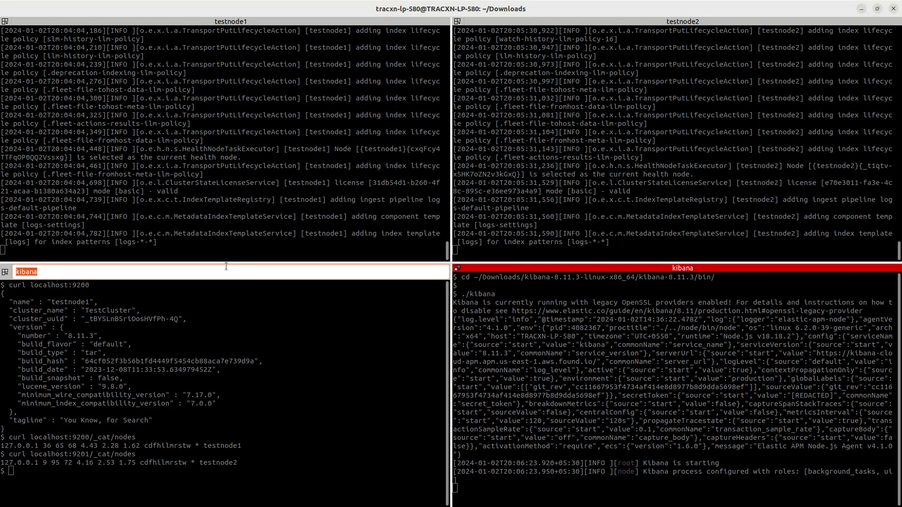
{"action": "type", "text": "metricbeat"}
{"action": "key", "text": "Return"}
{"action": "type", "text": "clear"}
{"action": "key", "text": "Return"}
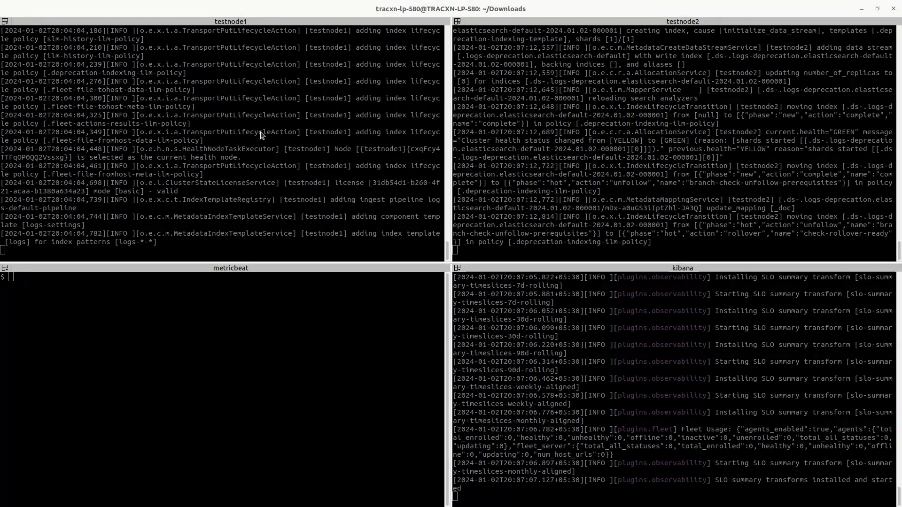
Step: Switch to the browser, load Kibana at localhost:5601 in a new tab and go to Stack Monitoring
{"action": "key", "text": "alt+Tab"}
{"action": "key", "text": "ctrl+t"}
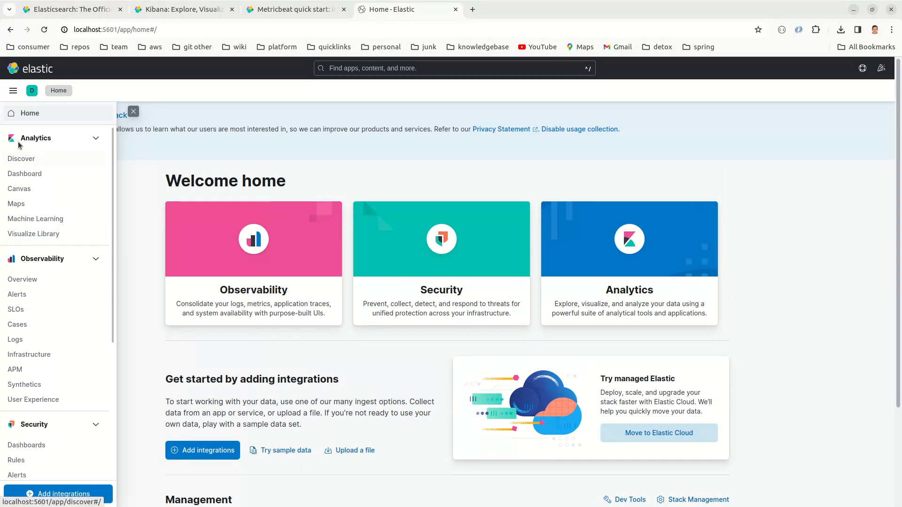
{"action": "scroll", "coordinate": [55, 219], "scroll_direction": "down", "scroll_amount": 5}
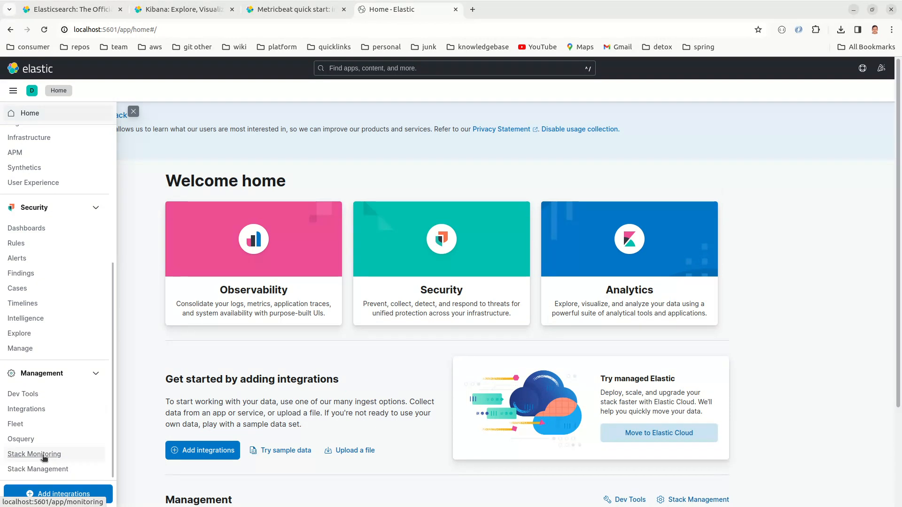
{"action": "left_click", "coordinate": [44, 454]}
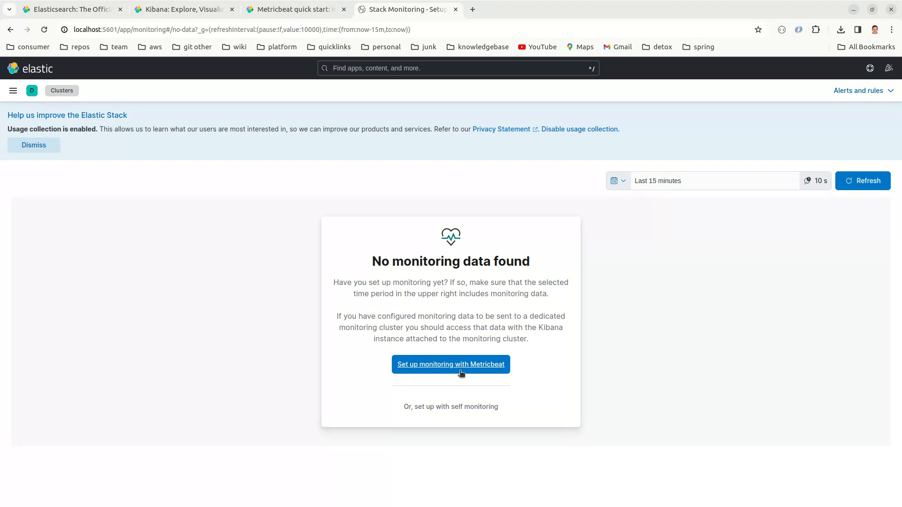
Step: Enter the Metricbeat monitoring setup, view the setup instructions for the testnode2 node, and dismiss them
{"action": "left_click", "coordinate": [433, 368]}
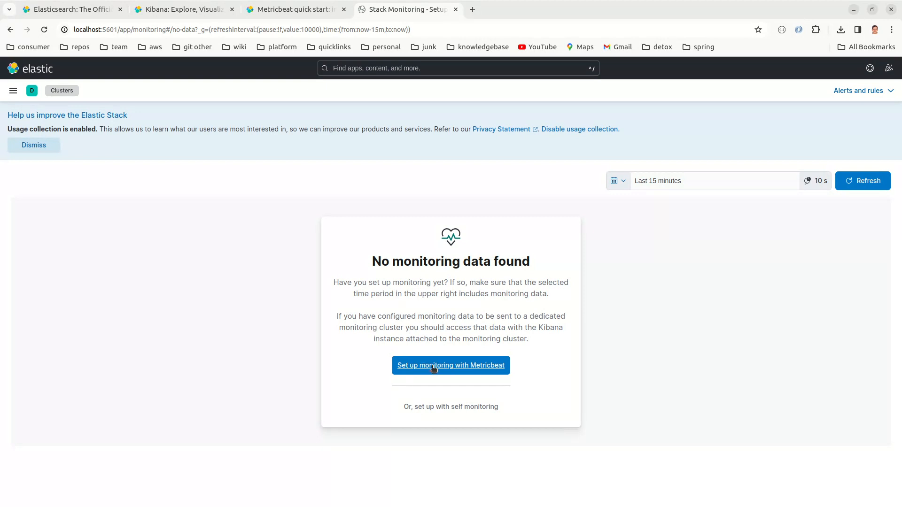
{"action": "left_click", "coordinate": [61, 357]}
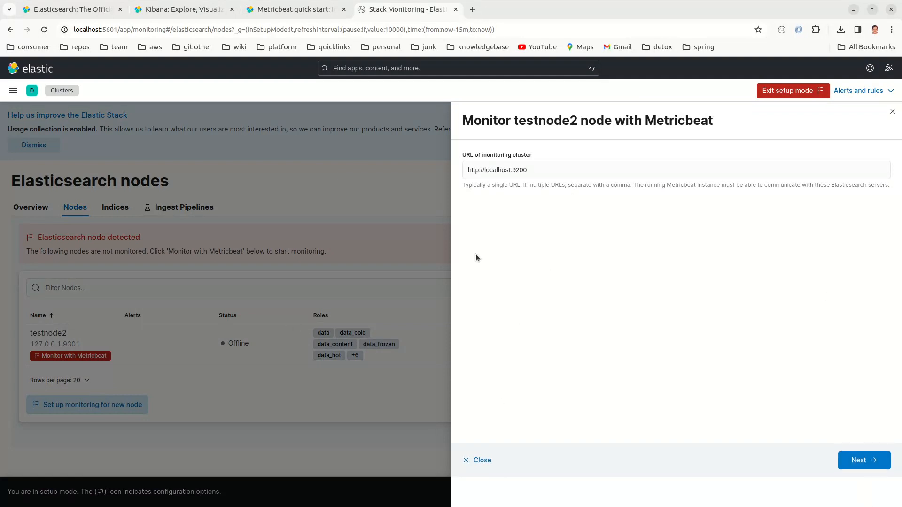
{"action": "left_click", "coordinate": [325, 175]}
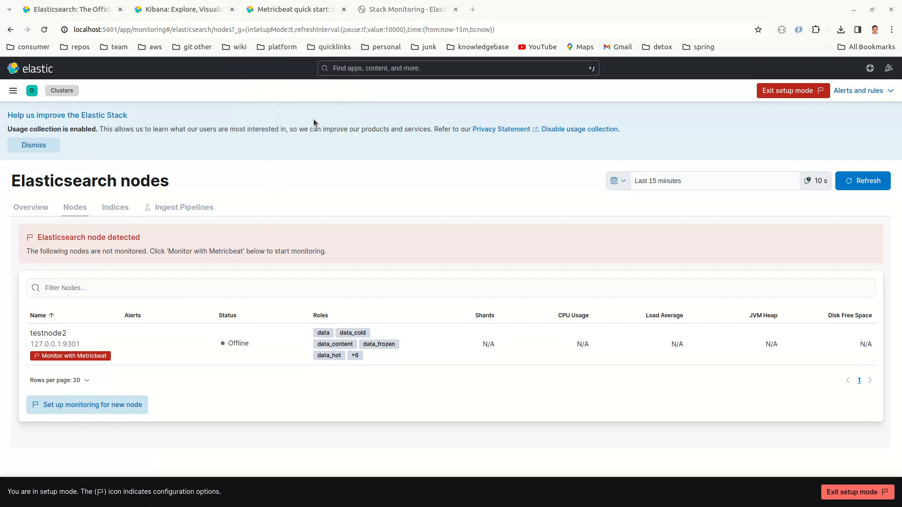
Step: Switch to the file manager and locate elasticsearch-xpack.yml in the modules.d folder of metricbeat-8.11.3-linux-x86_64
{"action": "key", "text": "alt+Tab"}
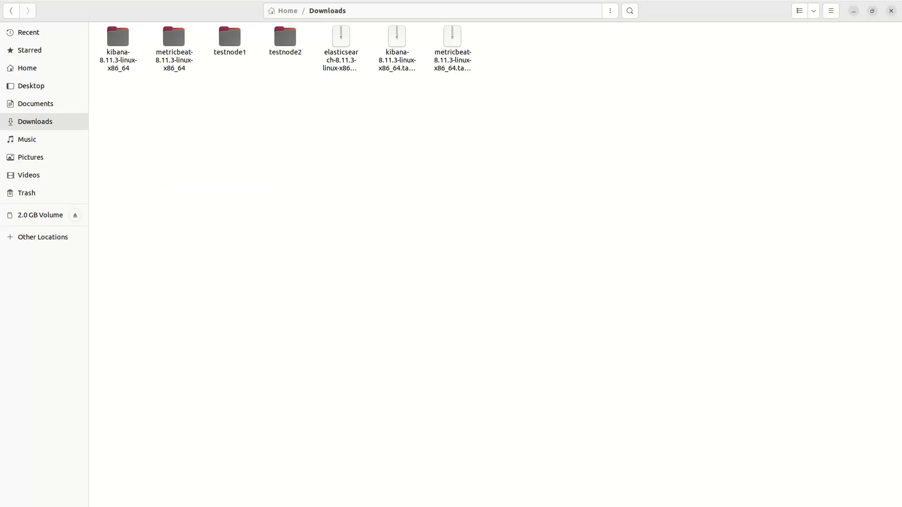
{"action": "double_click", "coordinate": [174, 37]}
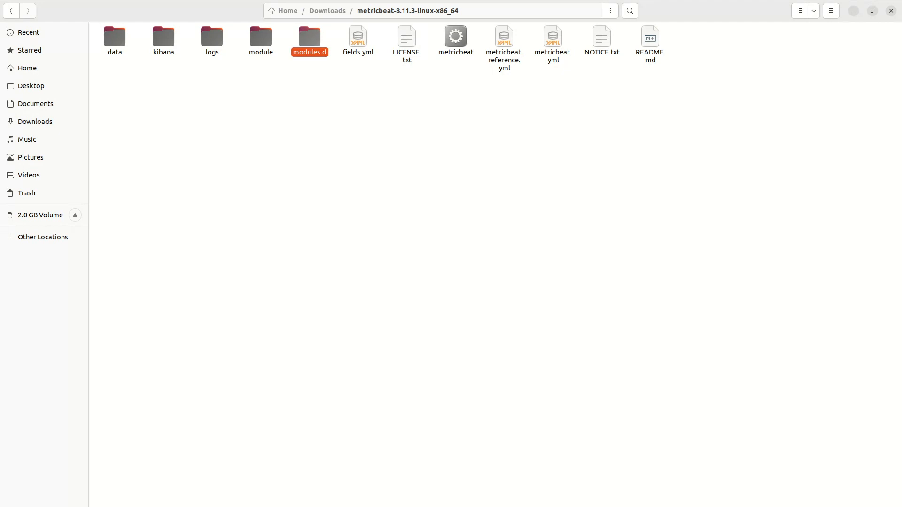
{"action": "double_click", "coordinate": [310, 40]}
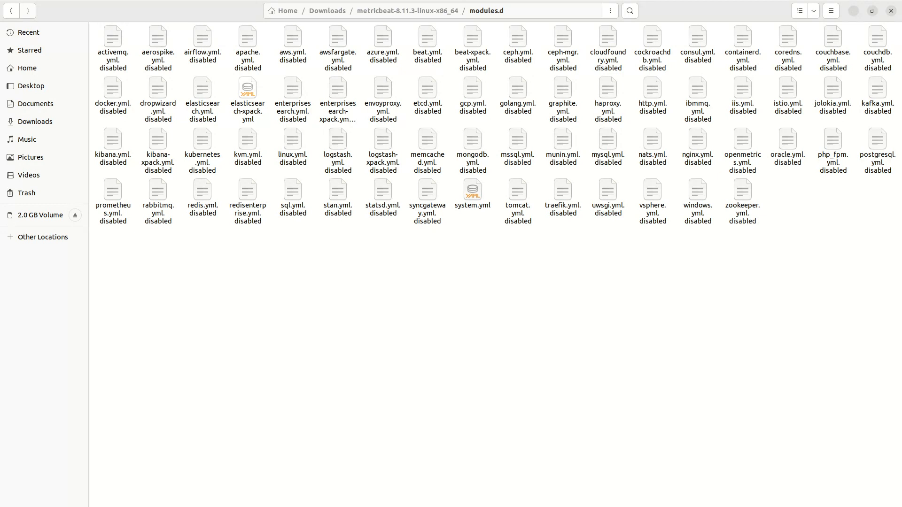
{"action": "left_click", "coordinate": [249, 89]}
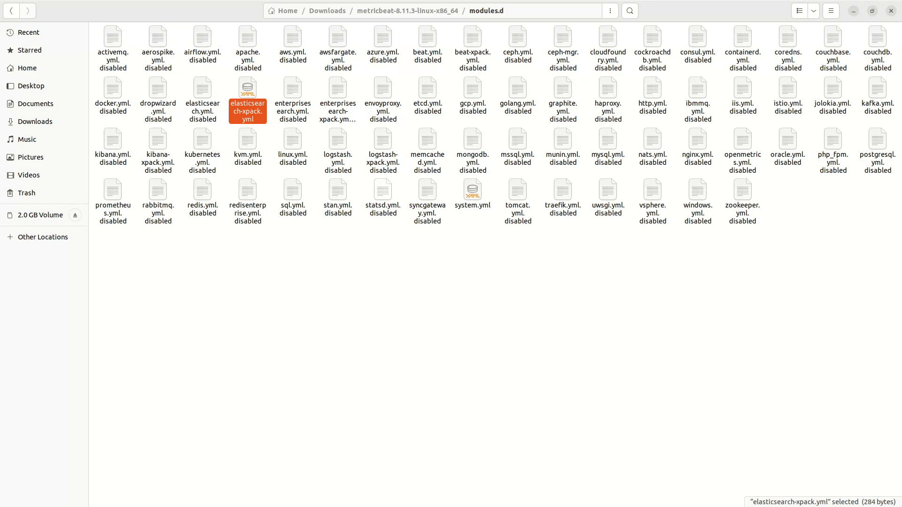
Step: Switch to Sublime Text and review the module, xpack.enabled, period and hosts settings in elasticsearch-xpack.yml
{"action": "key", "text": "alt+Tab"}
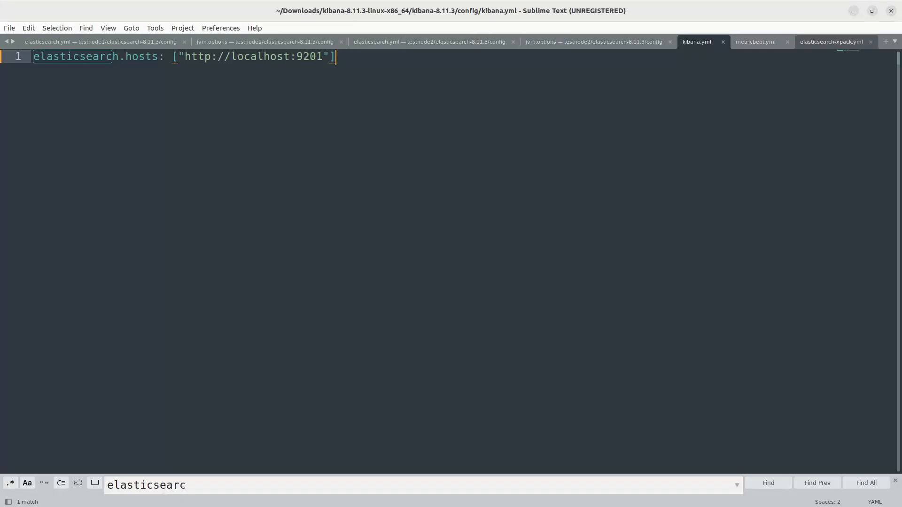
{"action": "left_click", "coordinate": [831, 42]}
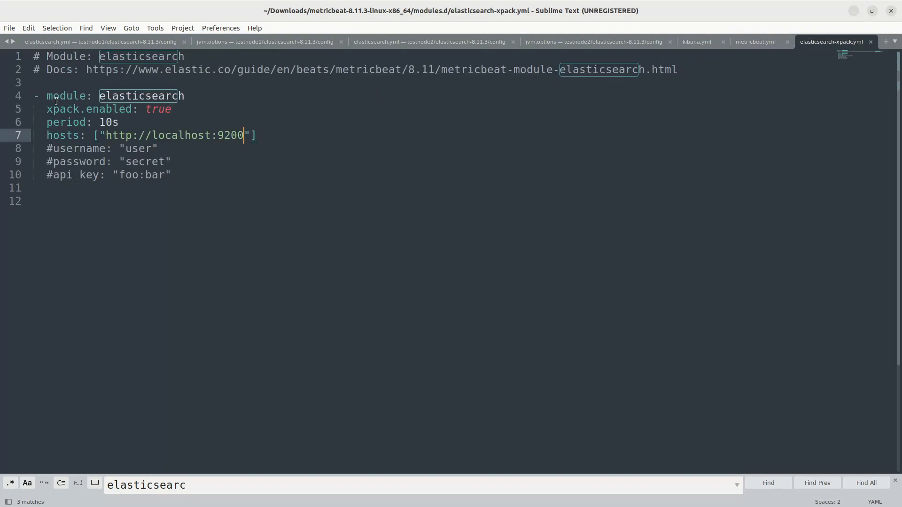
{"action": "left_click_drag", "start_coordinate": [279, 137], "coordinate": [22, 99]}
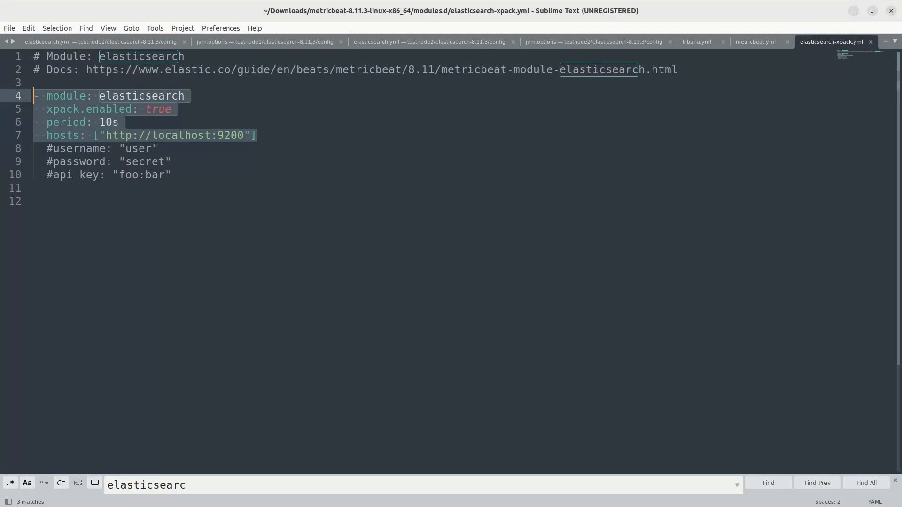
{"action": "double_click", "coordinate": [141, 97]}
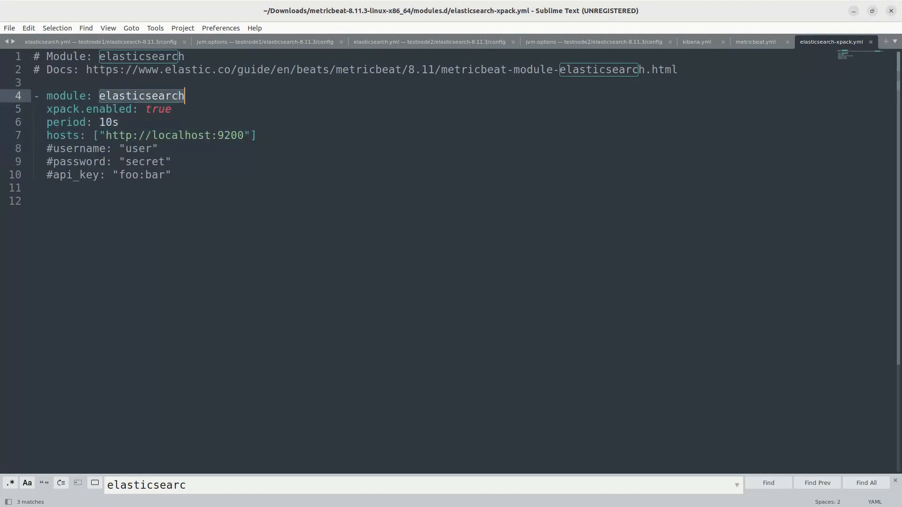
{"action": "left_click", "coordinate": [186, 111]}
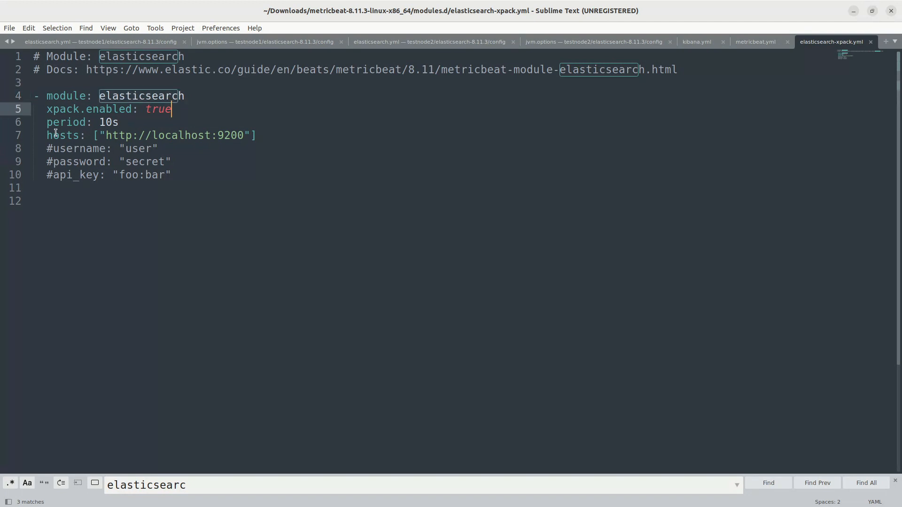
{"action": "left_click", "coordinate": [121, 125]}
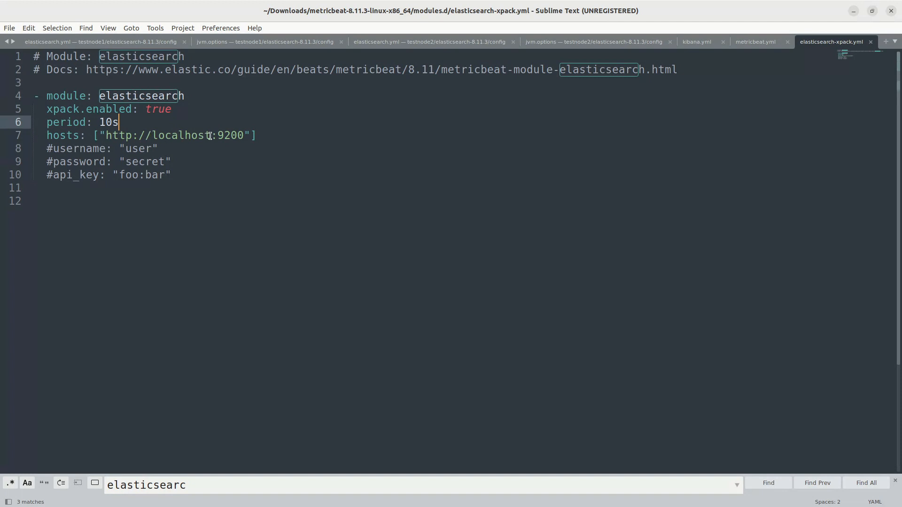
{"action": "left_click_drag", "start_coordinate": [218, 136], "coordinate": [243, 135]}
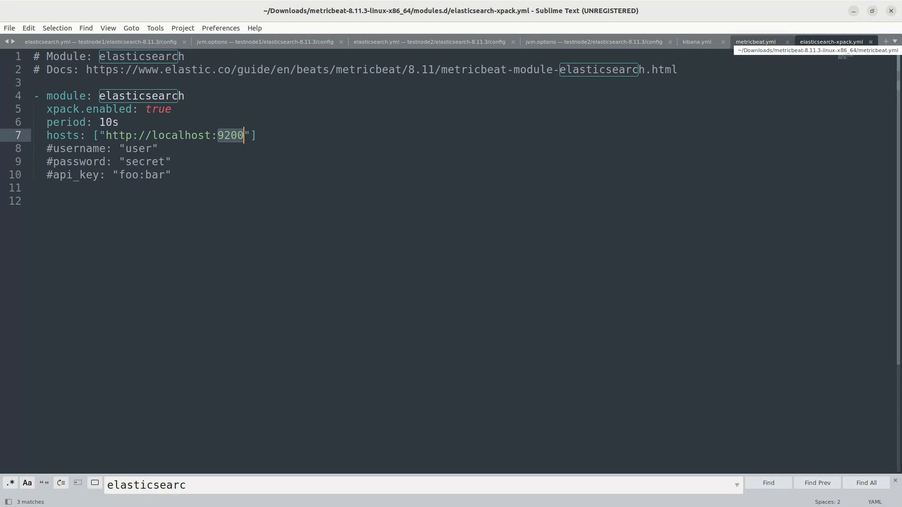
Step: Review the Elasticsearch output section of metricbeat.yml, checking the port in its hosts setting
{"action": "left_click", "coordinate": [756, 41]}
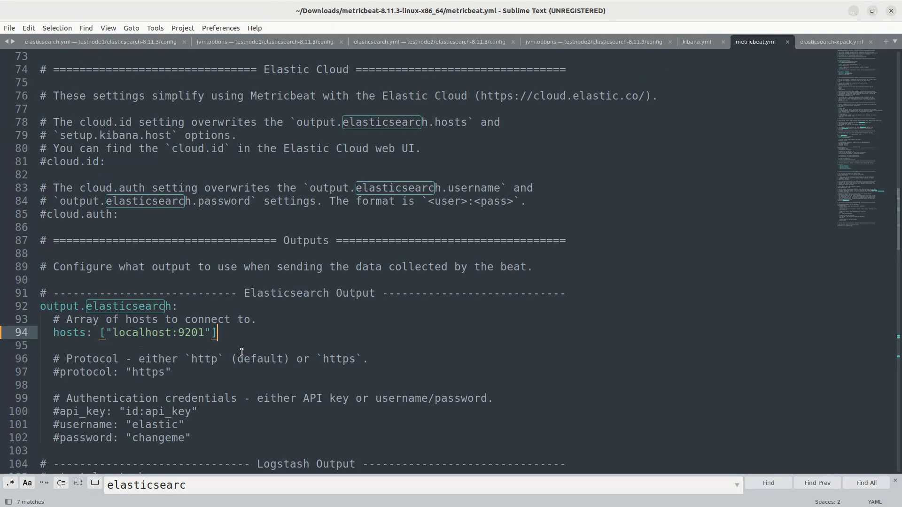
{"action": "scroll", "coordinate": [242, 353], "scroll_direction": "up", "scroll_amount": 1}
{"action": "scroll", "coordinate": [142, 371], "scroll_direction": "down", "scroll_amount": 3}
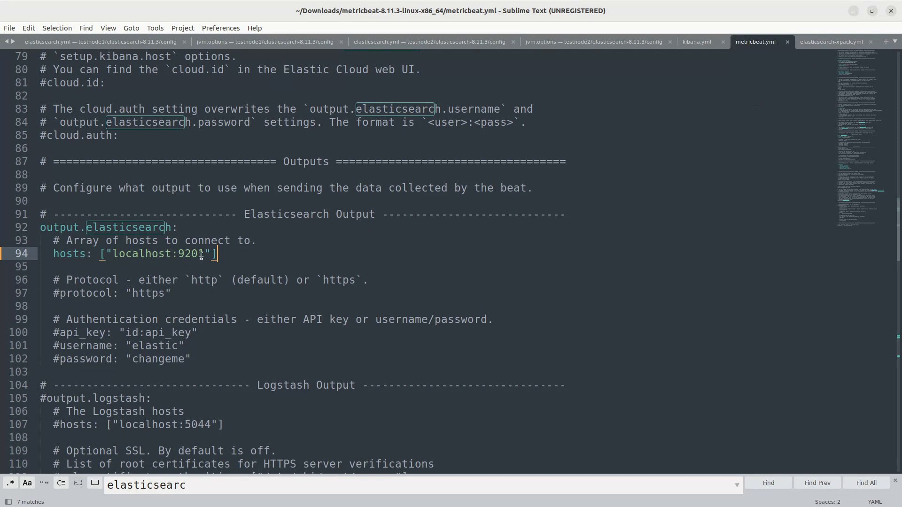
{"action": "left_click_drag", "start_coordinate": [205, 256], "coordinate": [179, 256]}
Step: Return to the terminal, change the metricbeat pane's directory to ~/Downloads/metricbeat-8.11.3-linux-x86_64 and list its contents
{"action": "key", "text": "alt+Tab"}
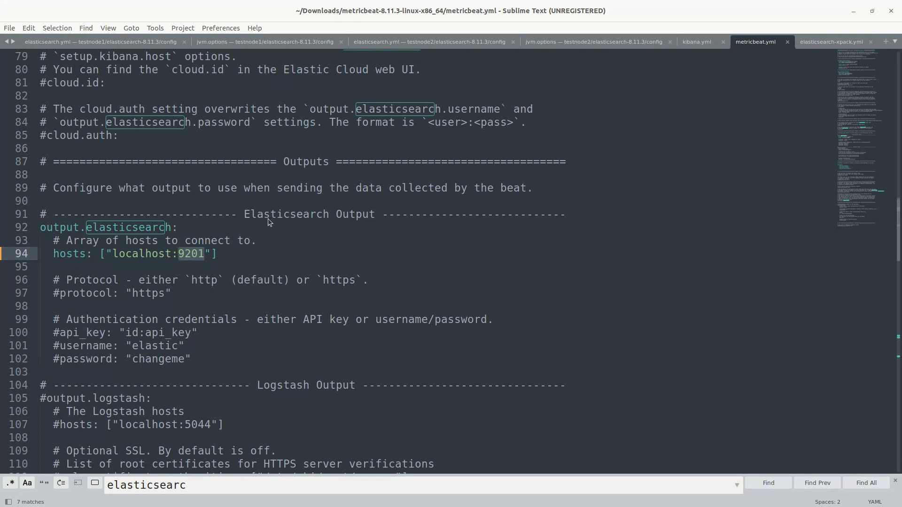
{"action": "key", "text": "alt+Tab"}
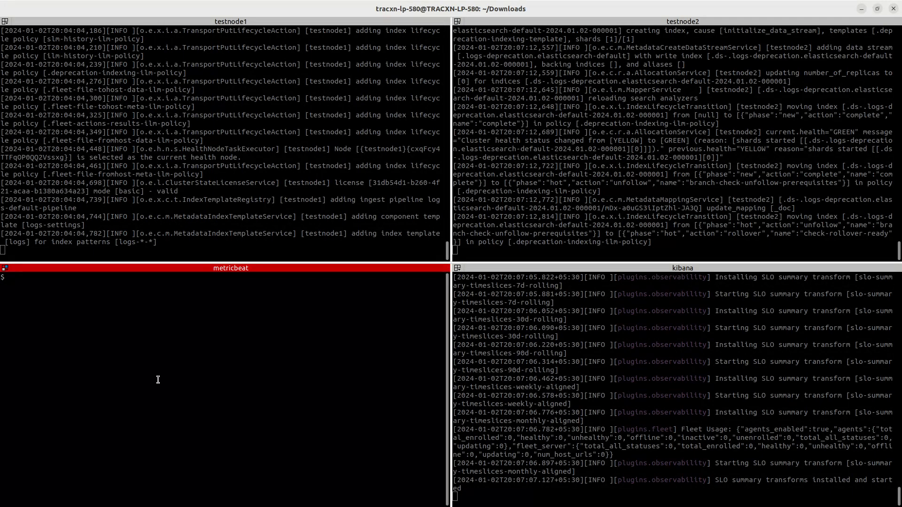
{"action": "type", "text": "cd ~/Do"}
{"action": "key", "text": "Tab"}
{"action": "type", "text": "m"}
{"action": "key", "text": "Tab"}
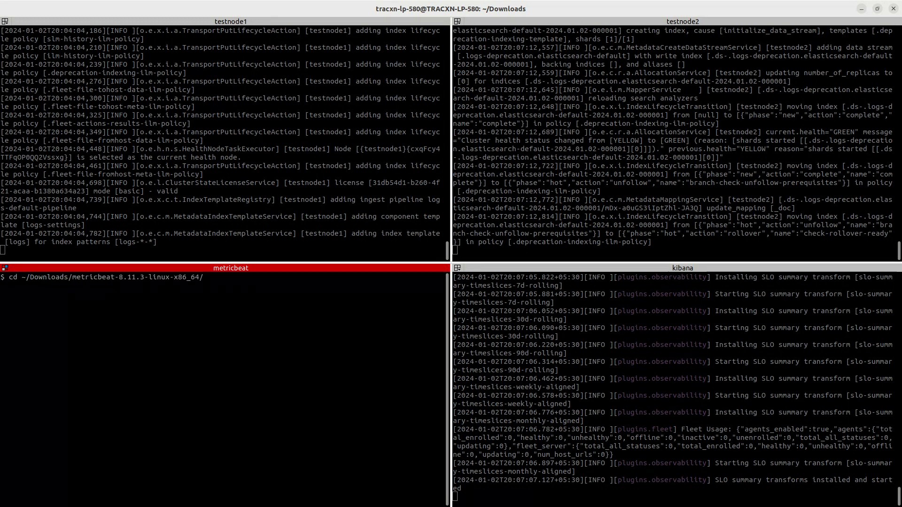
{"action": "key", "text": "Return"}
{"action": "type", "text": "ls"}
{"action": "key", "text": "Return"}
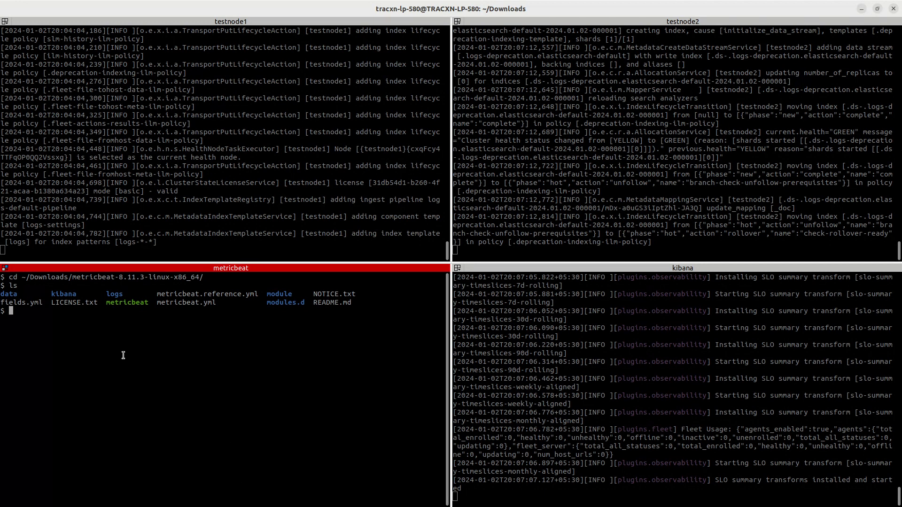
Step: Run ./metricbeat in the metricbeat pane and check the testnode2 log for the monitoring policy entry
{"action": "double_click", "coordinate": [128, 301]}
{"action": "left_click", "coordinate": [184, 333]}
{"action": "type", "text": "./me"}
{"action": "key", "text": "Tab"}
{"action": "key", "text": "Return"}
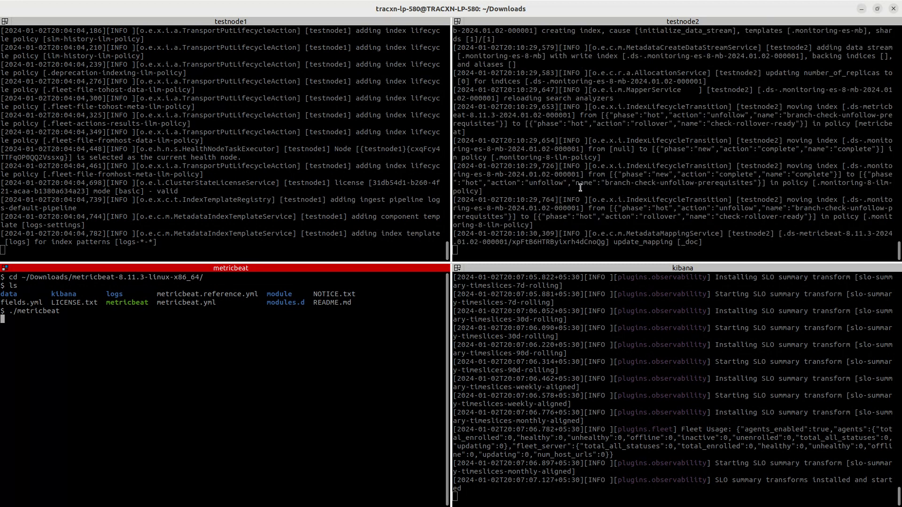
{"action": "double_click", "coordinate": [545, 158]}
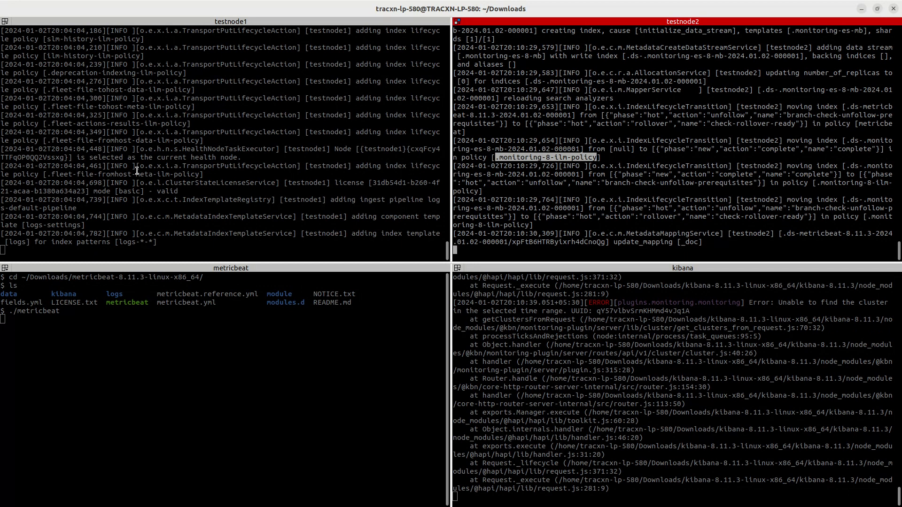
Step: Switch to Kibana in the browser, reload the page and reopen Stack Monitoring, retrying the monitoring request to load the cluster overview
{"action": "key", "text": "alt+Tab"}
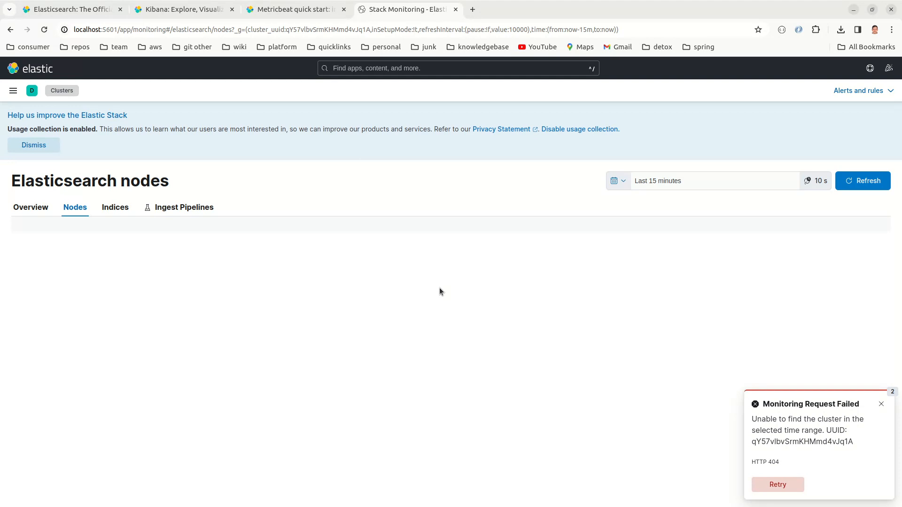
{"action": "left_click", "coordinate": [44, 29]}
{"action": "left_click", "coordinate": [881, 404]}
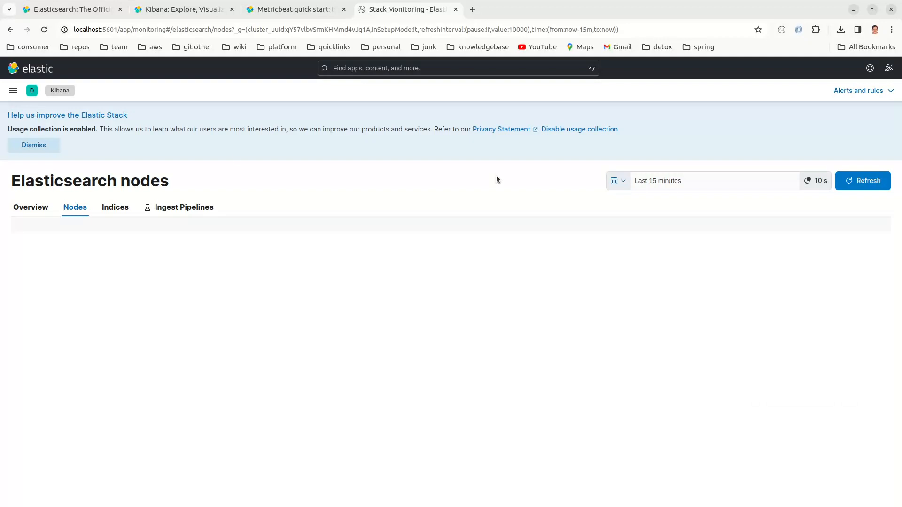
{"action": "left_click", "coordinate": [11, 92]}
{"action": "scroll", "coordinate": [26, 329], "scroll_direction": "down", "scroll_amount": 1}
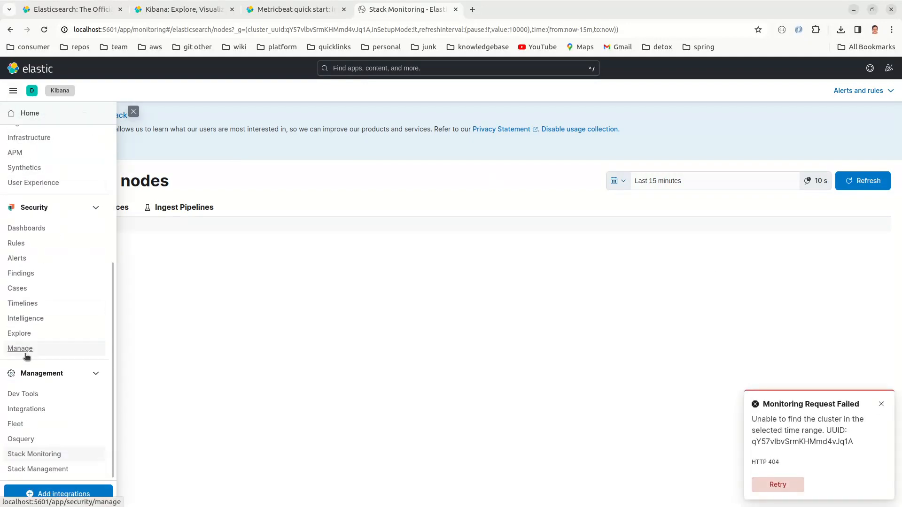
{"action": "left_click", "coordinate": [41, 454]}
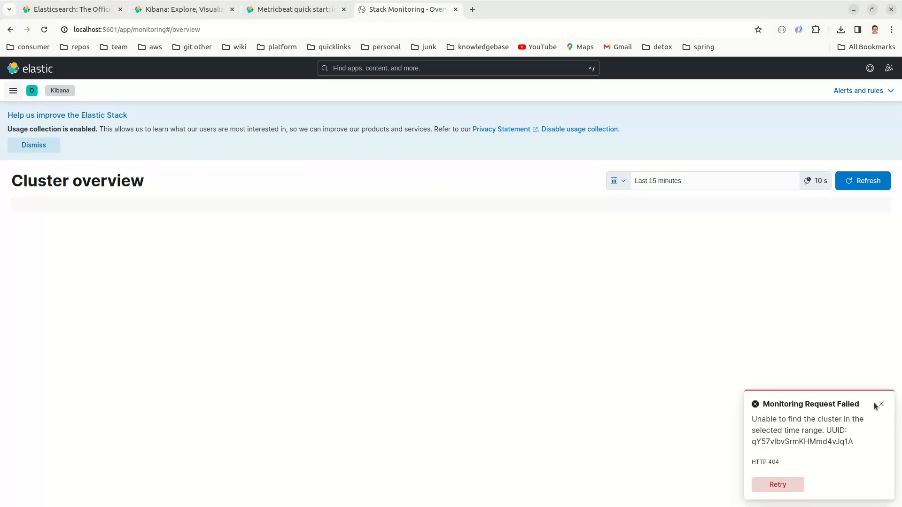
{"action": "left_click", "coordinate": [778, 484]}
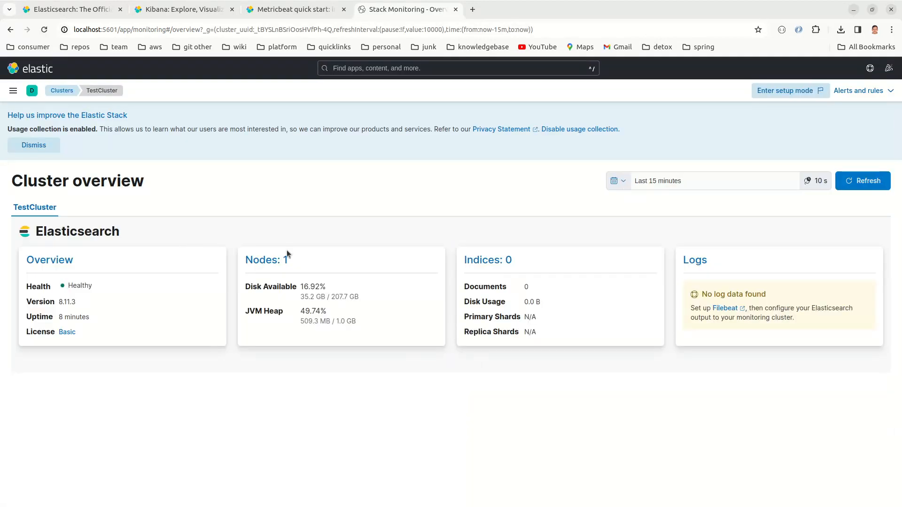
Step: Open testnode1 from the TestCluster node list and review its overview charts, recent log entries and shard legend
{"action": "left_click", "coordinate": [263, 262]}
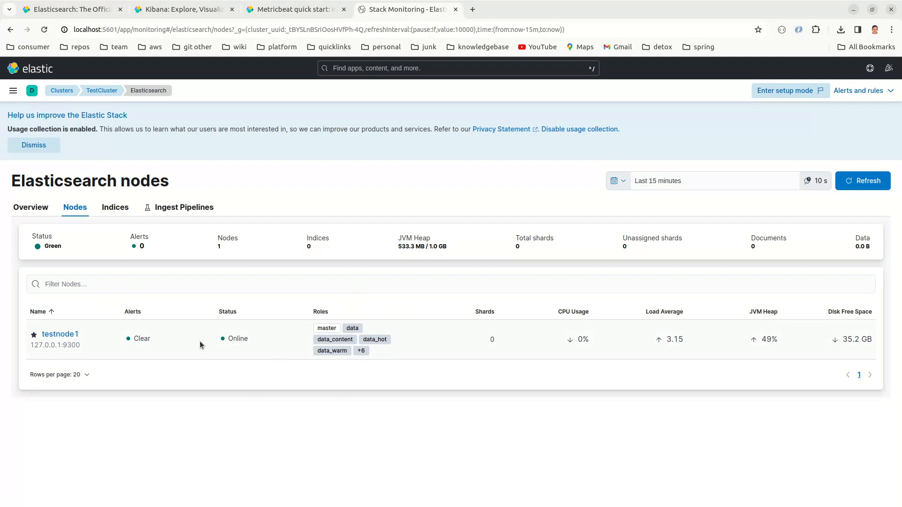
{"action": "left_click", "coordinate": [51, 337]}
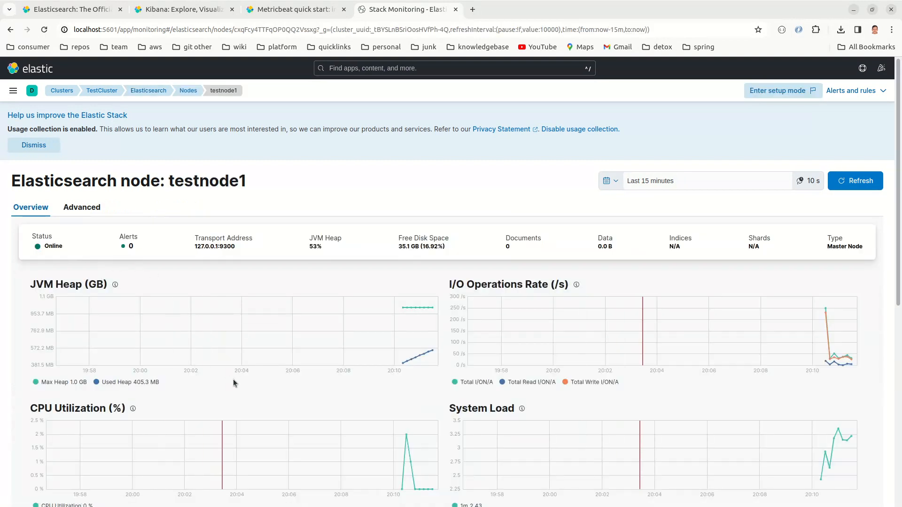
{"action": "scroll", "coordinate": [229, 377], "scroll_direction": "down", "scroll_amount": 3}
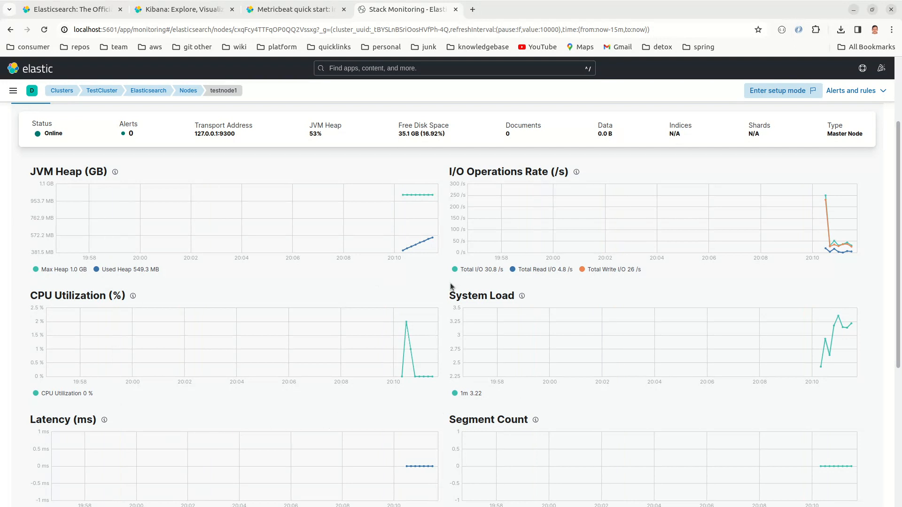
{"action": "scroll", "coordinate": [465, 342], "scroll_direction": "down", "scroll_amount": 5}
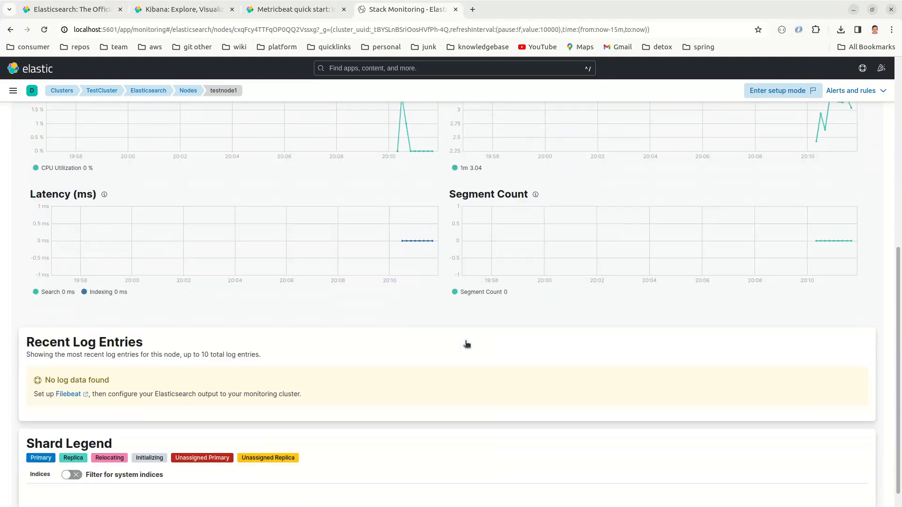
{"action": "scroll", "coordinate": [465, 342], "scroll_direction": "up", "scroll_amount": 8}
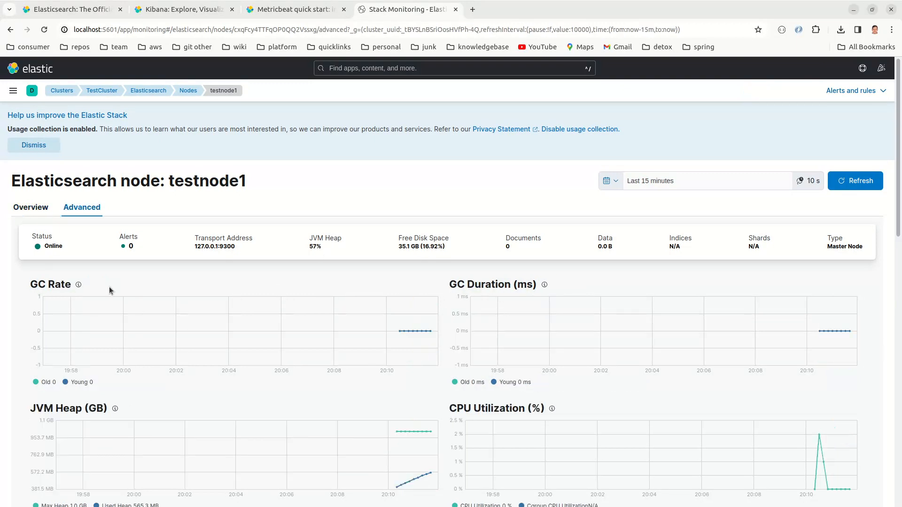
Step: Review testnode1's advanced metrics, including garbage collection, index memory and thread charts, and return to the Elasticsearch overview
{"action": "scroll", "coordinate": [409, 350], "scroll_direction": "down", "scroll_amount": 5}
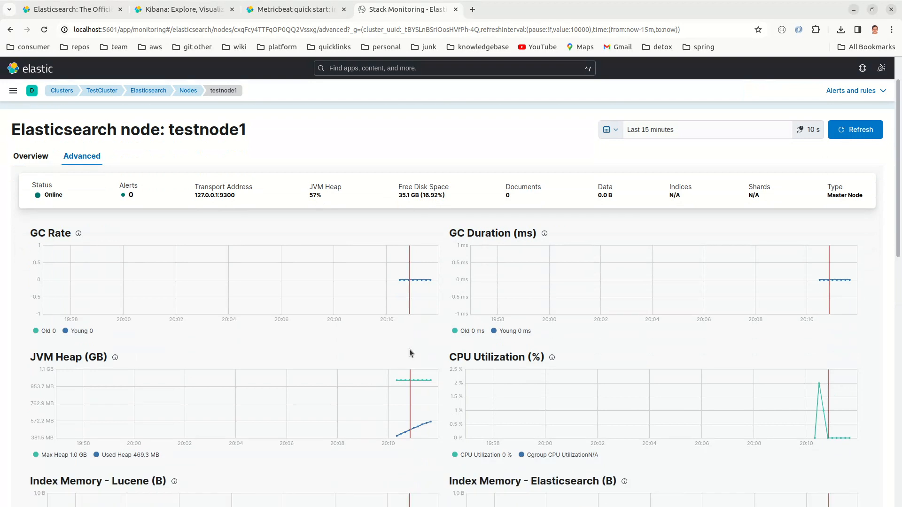
{"action": "scroll", "coordinate": [409, 352], "scroll_direction": "down", "scroll_amount": 1}
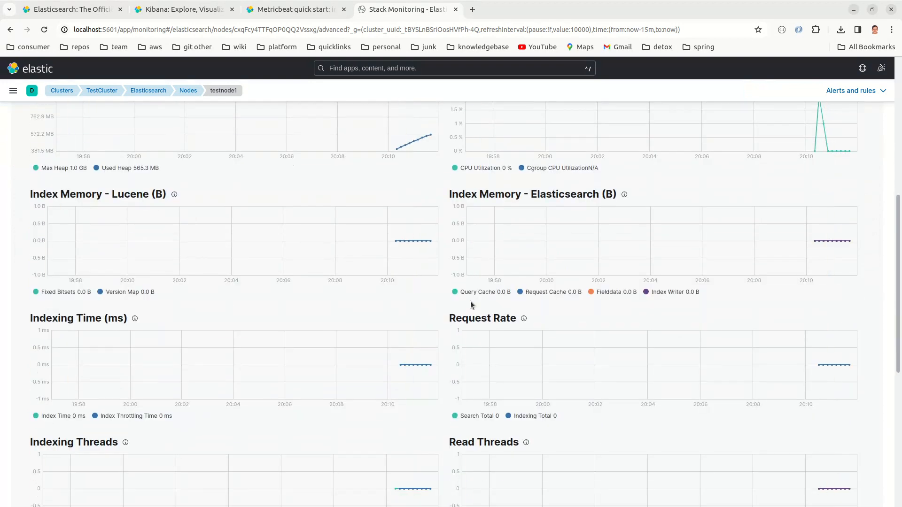
{"action": "scroll", "coordinate": [513, 332], "scroll_direction": "down", "scroll_amount": 1}
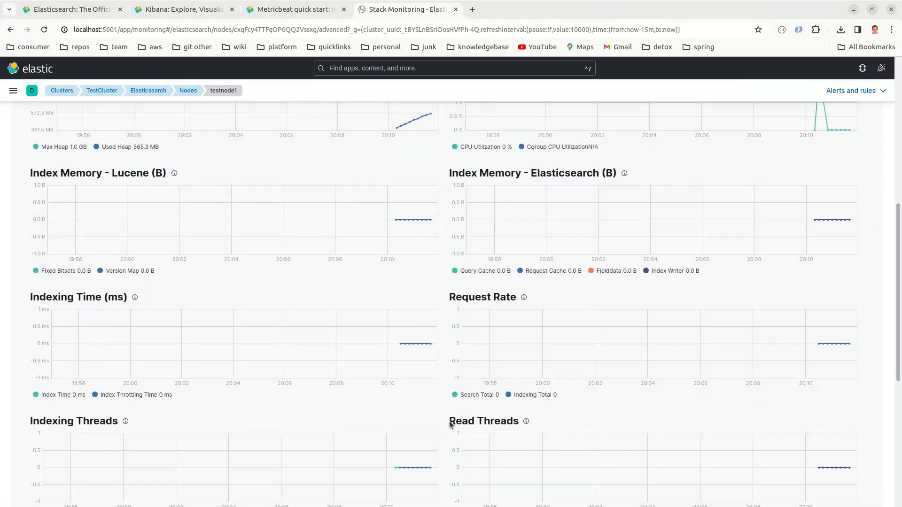
{"action": "scroll", "coordinate": [450, 424], "scroll_direction": "down", "scroll_amount": 2}
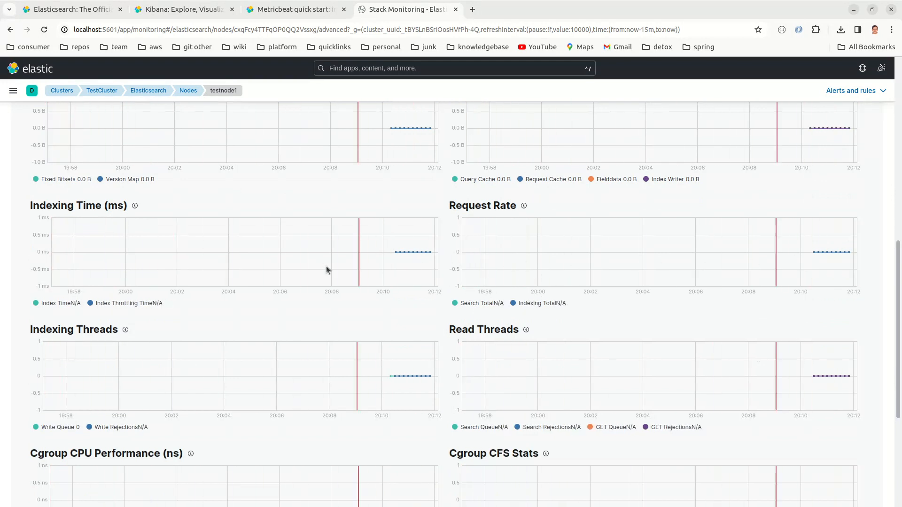
{"action": "scroll", "coordinate": [216, 187], "scroll_direction": "up", "scroll_amount": 3}
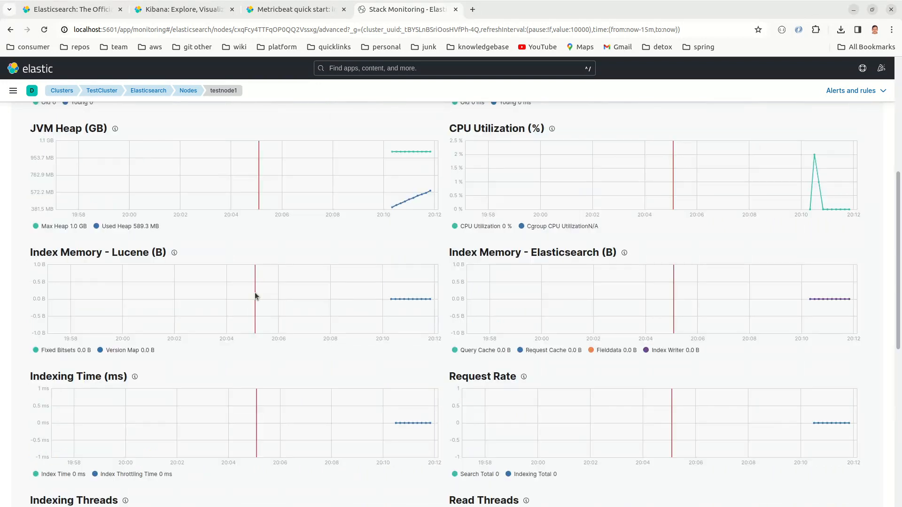
{"action": "scroll", "coordinate": [255, 294], "scroll_direction": "up", "scroll_amount": 5}
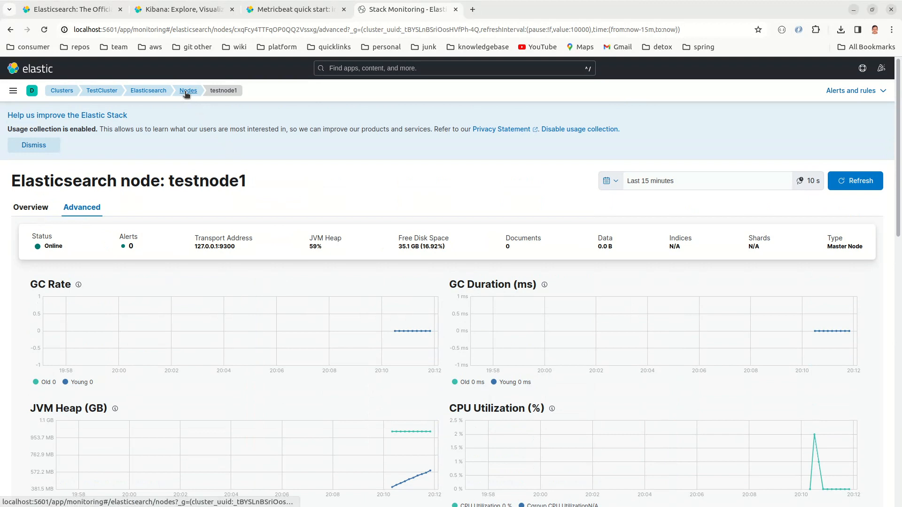
{"action": "left_click", "coordinate": [148, 92]}
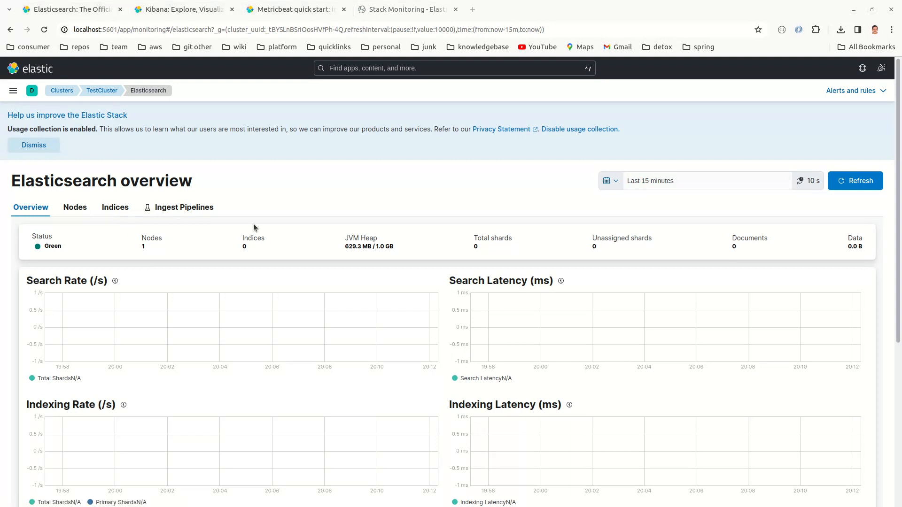
Step: Return to the terminal, split the metricbeat pane horizontally, change the new pane to the home directory and clear it
{"action": "key", "text": "alt+Tab"}
{"action": "left_click", "coordinate": [152, 365]}
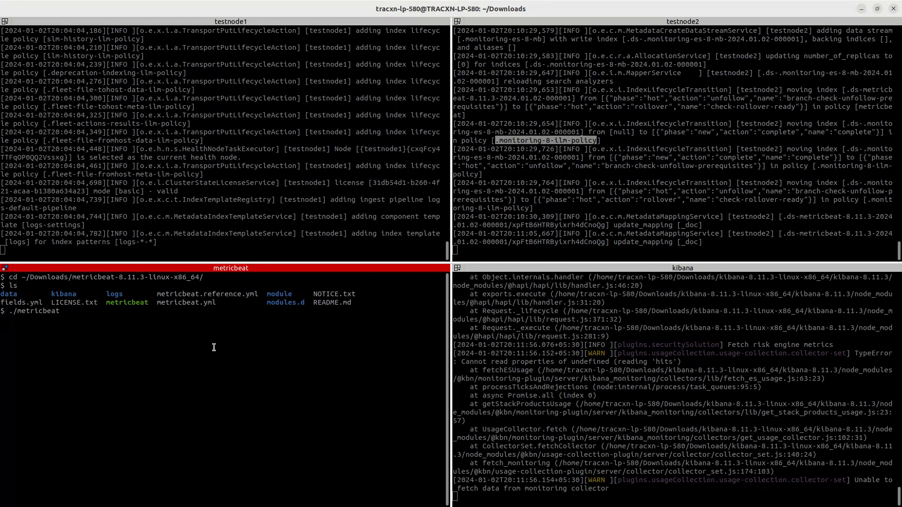
{"action": "key", "text": "Return"}
{"action": "key", "text": "ctrl+shift+o"}
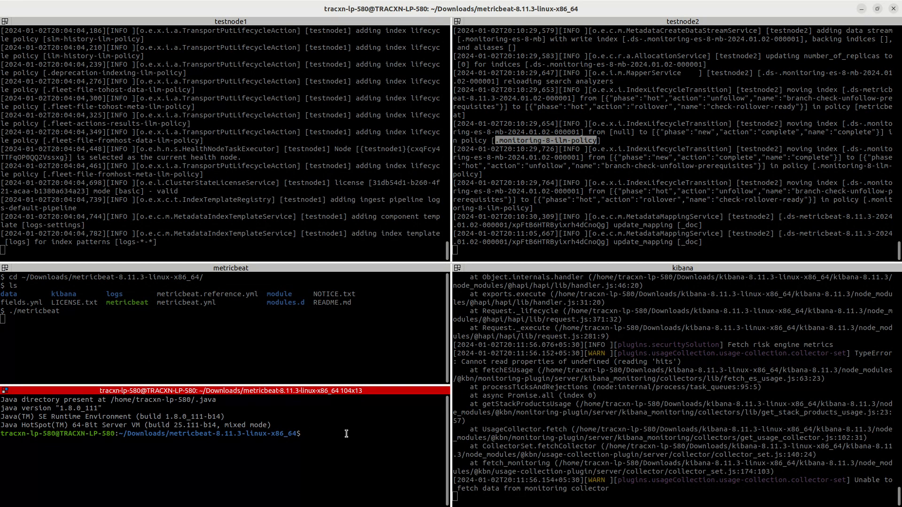
{"action": "type", "text": "cd"}
{"action": "key", "text": "Return"}
{"action": "key", "text": "ctrl+l"}
{"action": "key", "text": "Return"}
Step: Create an index named testindex on testnode1 by running curl -XPUT localhost:9200/testindex
{"action": "type", "text": "curl "}
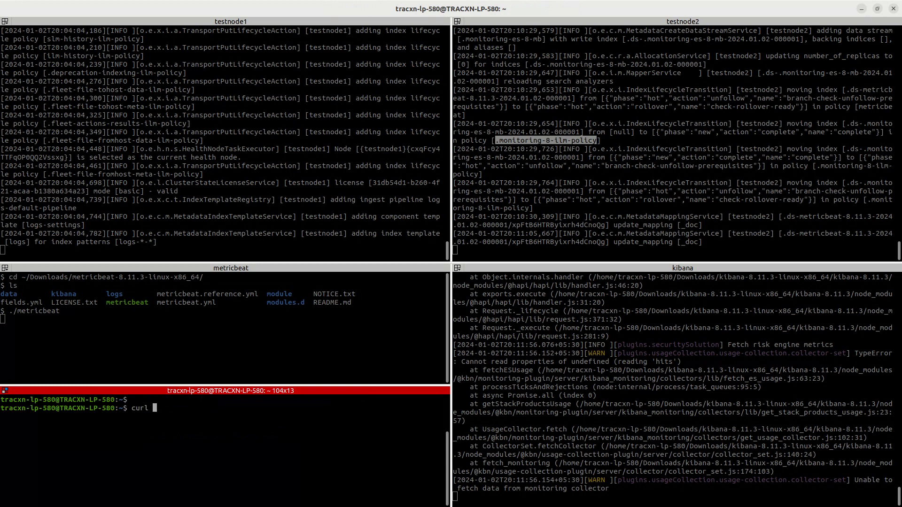
{"action": "type", "text": "-XPUT localhost:9200/testindex"}
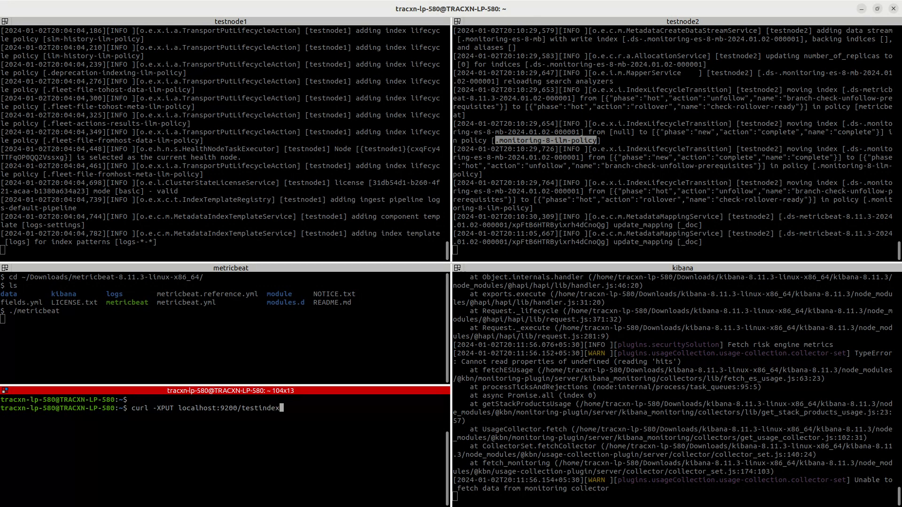
{"action": "key", "text": "Return"}
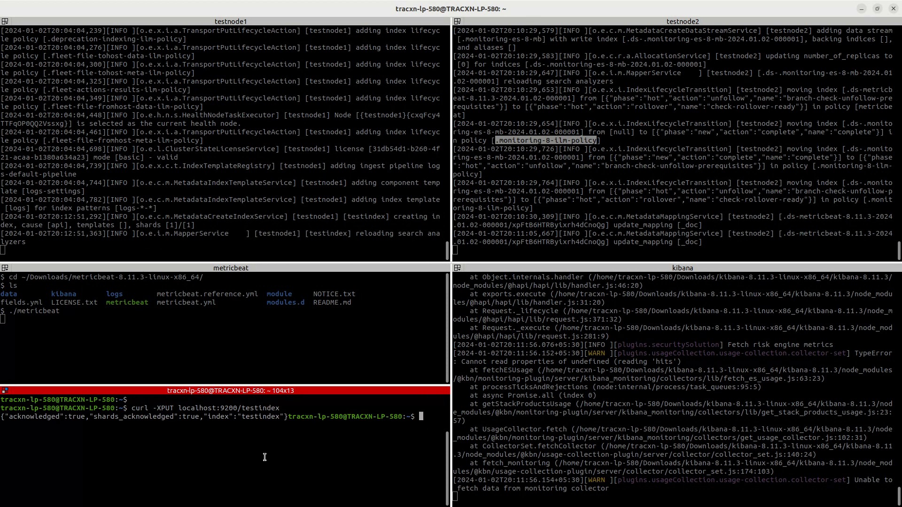
{"action": "key", "text": "Return"}
{"action": "key", "text": "Return"}
{"action": "key", "text": "Return"}
Step: Try to list the shards by running curl -XPUT localhost:9200/_cat/shards
{"action": "key", "text": "Up"}
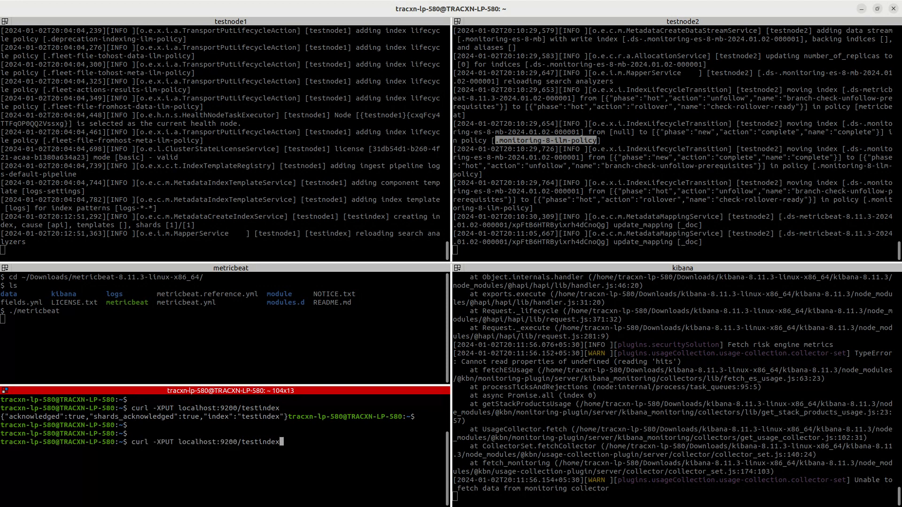
{"action": "key", "text": "BackSpace"}
{"action": "key", "text": "BackSpace"}
{"action": "key", "text": "BackSpace"}
{"action": "key", "text": "BackSpace"}
{"action": "key", "text": "BackSpace"}
{"action": "key", "text": "BackSpace"}
{"action": "key", "text": "BackSpace"}
{"action": "key", "text": "BackSpace"}
{"action": "key", "text": "BackSpace"}
{"action": "type", "text": "/_cat/shards"}
{"action": "key", "text": "Return"}
Step: Remove the -XPUT option from the recalled command and run curl localhost:9200/_cat/shards to list the shards
{"action": "key", "text": "Up"}
{"action": "key", "text": "Left"}
{"action": "key", "text": "Left"}
{"action": "key", "text": "Left"}
{"action": "key", "text": "Left"}
{"action": "key", "text": "Left"}
{"action": "key", "text": "Left"}
{"action": "key", "text": "Left"}
{"action": "key", "text": "Left"}
{"action": "key", "text": "Left"}
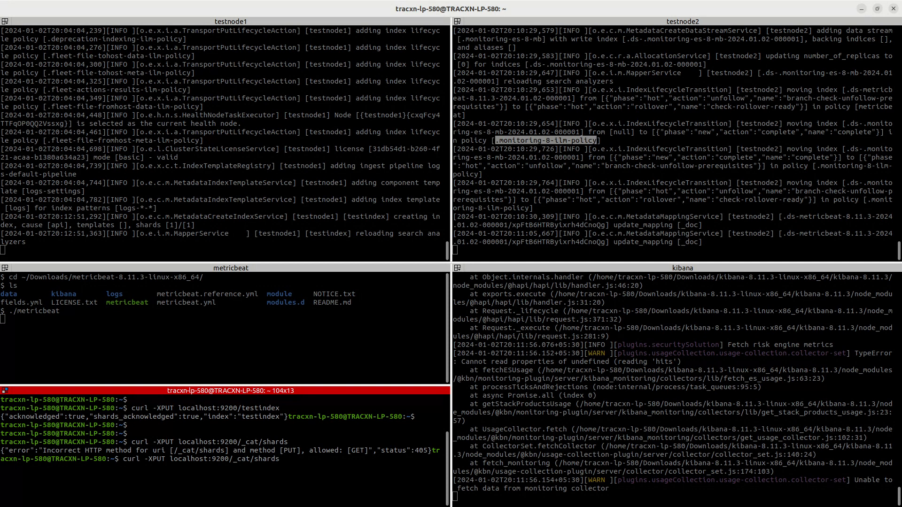
{"action": "key", "text": "Left"}
{"action": "key", "text": "Left"}
{"action": "key", "text": "Left"}
{"action": "key", "text": "Left"}
{"action": "key", "text": "Left"}
{"action": "key", "text": "Left"}
{"action": "key", "text": "Left"}
{"action": "key", "text": "Left"}
{"action": "key", "text": "Left"}
{"action": "key", "text": "Left"}
{"action": "key", "text": "Left"}
{"action": "key", "text": "Left"}
{"action": "key", "text": "Left"}
{"action": "key", "text": "Left"}
{"action": "key", "text": "Left"}
{"action": "key", "text": "Left"}
{"action": "key", "text": "BackSpace"}
{"action": "key", "text": "BackSpace"}
{"action": "key", "text": "BackSpace"}
{"action": "key", "text": "BackSpace"}
{"action": "key", "text": "BackSpace"}
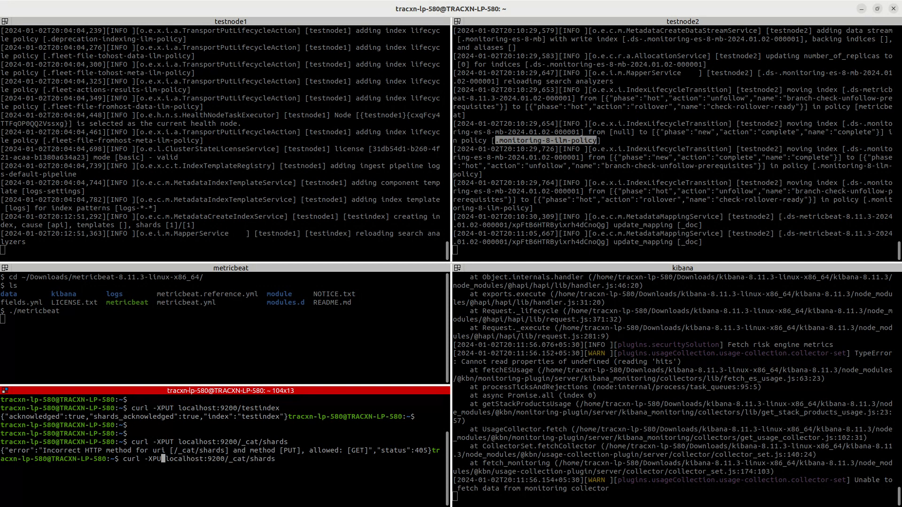
{"action": "key", "text": "BackSpace"}
{"action": "key", "text": "Return"}
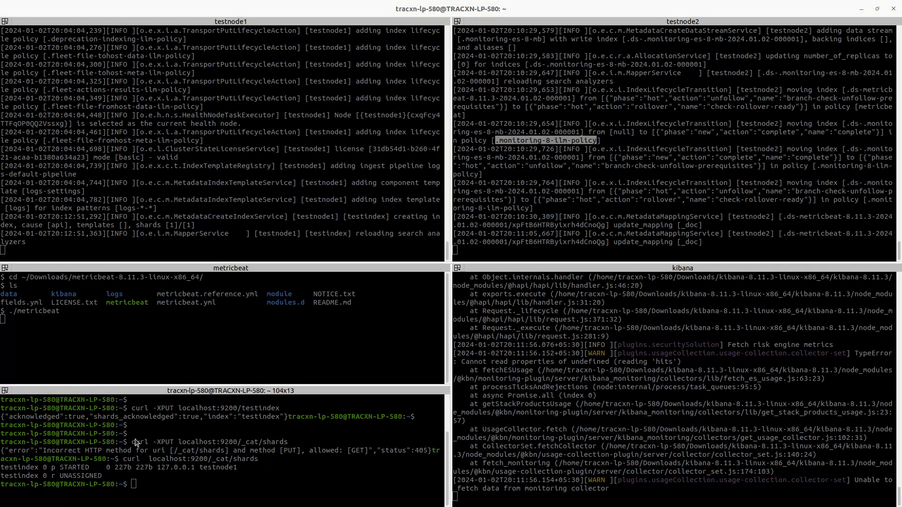
Step: Switch back to Kibana and review the cluster status and charts on the Elasticsearch overview
{"action": "key", "text": "alt+Tab"}
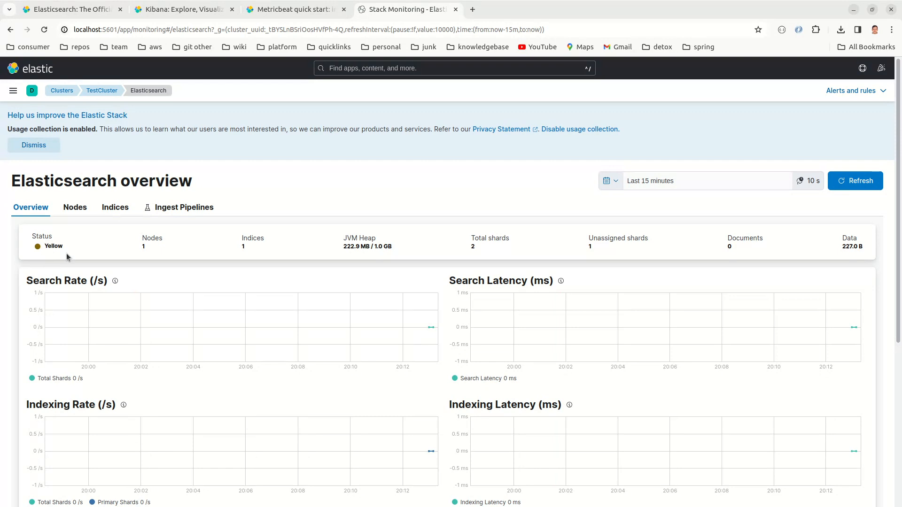
{"action": "scroll", "coordinate": [419, 492], "scroll_direction": "down", "scroll_amount": 5}
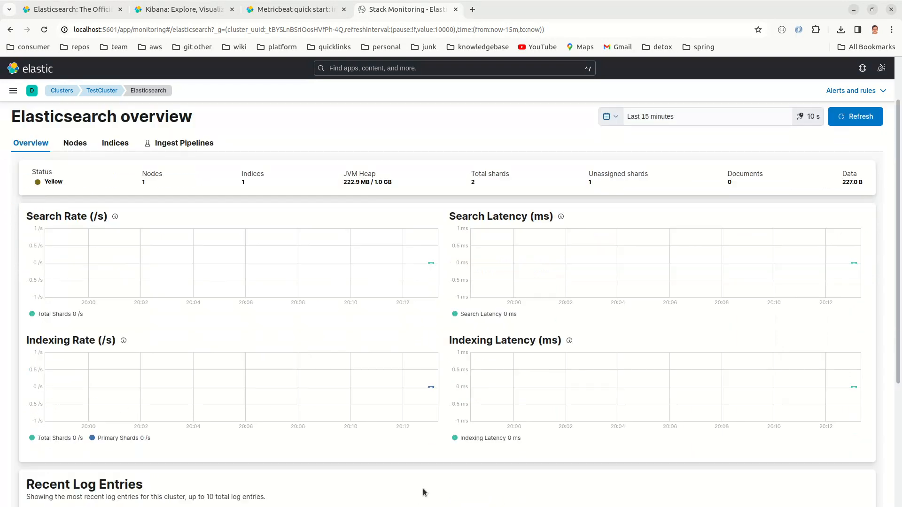
{"action": "scroll", "coordinate": [429, 490], "scroll_direction": "up", "scroll_amount": 5}
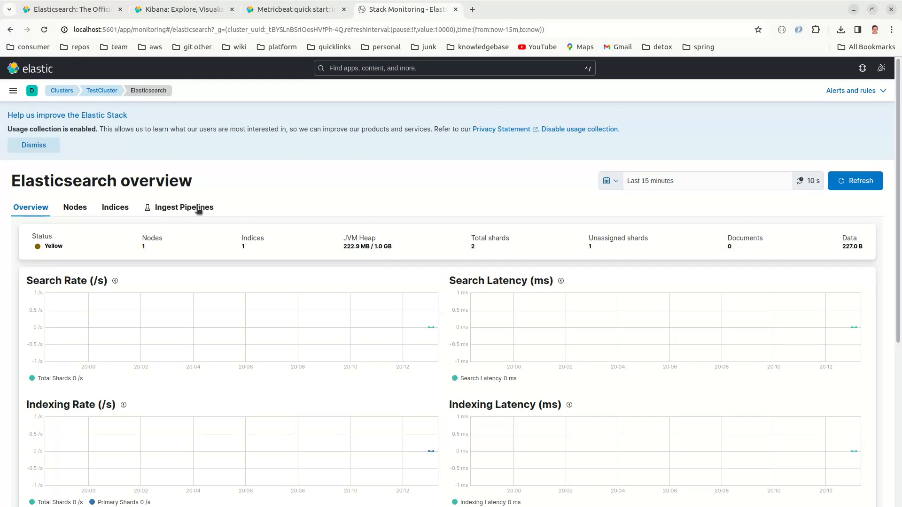
Step: Open testindex from the Elasticsearch indices list and review its overview charts and recent log entries
{"action": "left_click", "coordinate": [115, 208]}
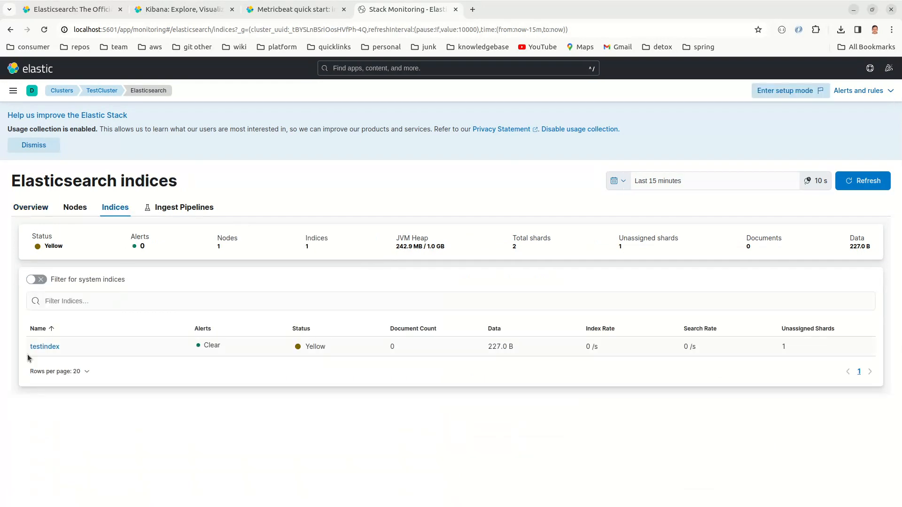
{"action": "left_click", "coordinate": [42, 347]}
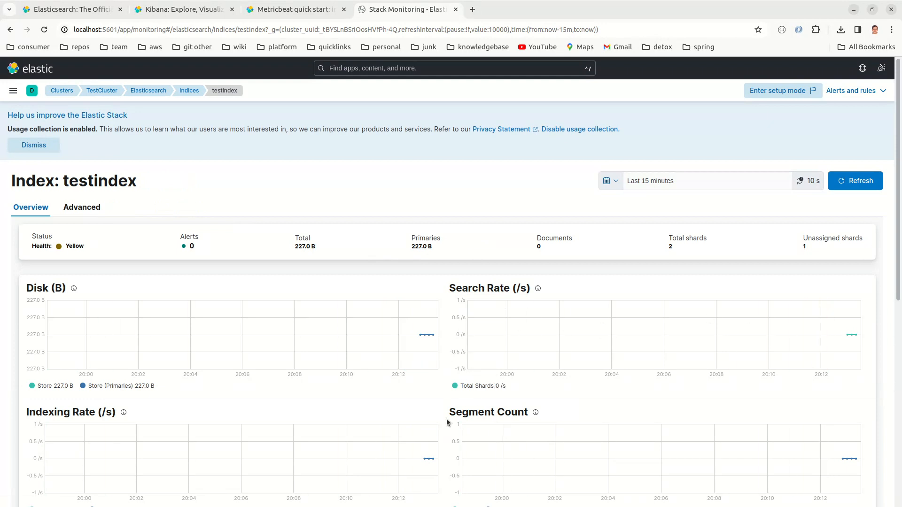
{"action": "scroll", "coordinate": [447, 409], "scroll_direction": "down", "scroll_amount": 5}
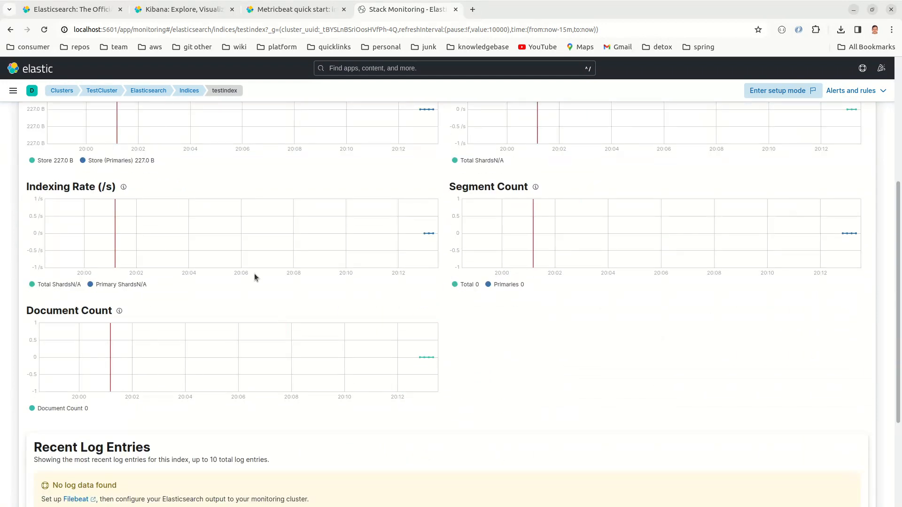
{"action": "scroll", "coordinate": [254, 277], "scroll_direction": "up", "scroll_amount": 5}
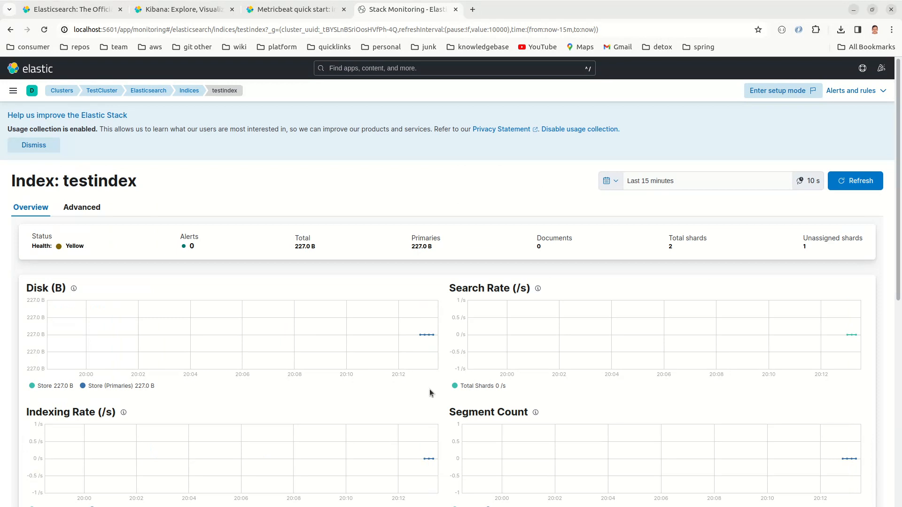
Step: Examine testindex's disk, search rate, indexing rate, segment count and document count charts
{"action": "scroll", "coordinate": [449, 410], "scroll_direction": "down", "scroll_amount": 8}
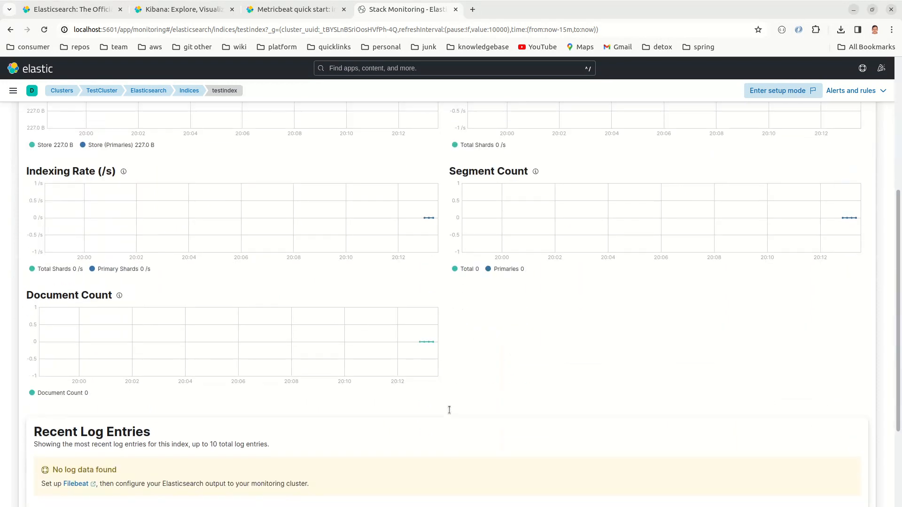
{"action": "scroll", "coordinate": [449, 410], "scroll_direction": "up", "scroll_amount": 8}
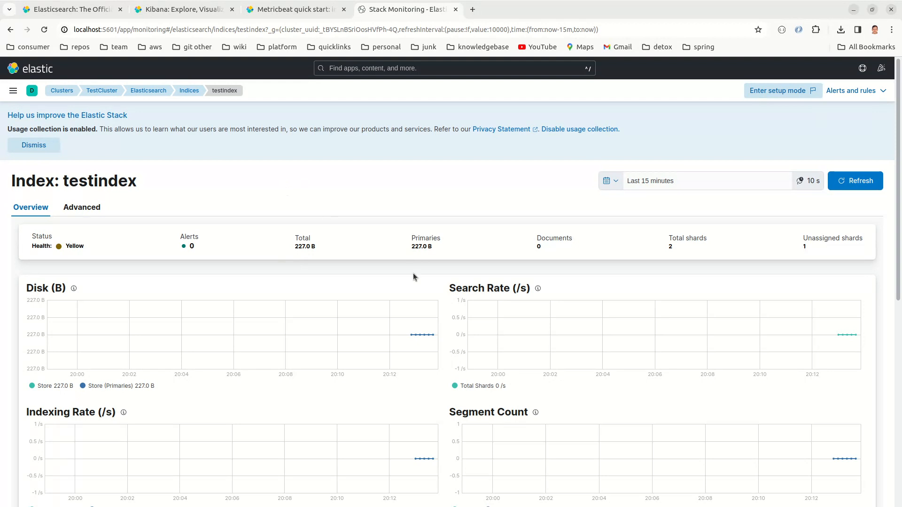
{"action": "scroll", "coordinate": [430, 353], "scroll_direction": "down", "scroll_amount": 5}
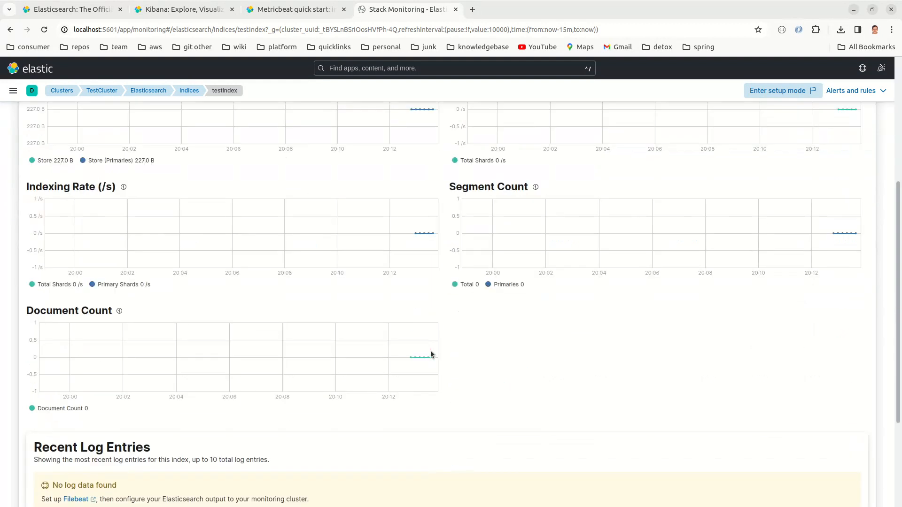
{"action": "scroll", "coordinate": [430, 353], "scroll_direction": "down", "scroll_amount": 2}
{"action": "scroll", "coordinate": [431, 354], "scroll_direction": "up", "scroll_amount": 6}
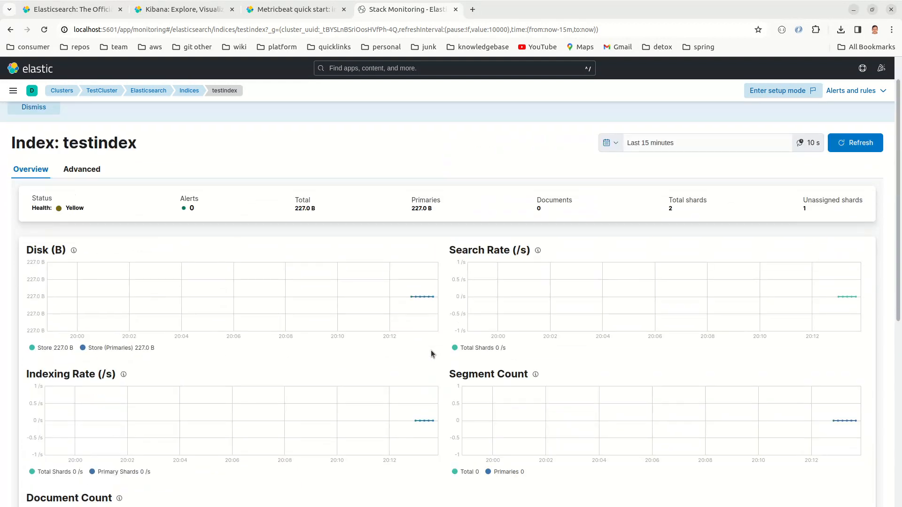
Step: Switch to the terminal and change the recalled shard-listing curl command into a /_search?pretty request on localhost:9200, and run it
{"action": "key", "text": "alt+Tab"}
{"action": "key", "text": "Up"}
{"action": "key", "text": "BackSpace"}
{"action": "key", "text": "BackSpace"}
{"action": "key", "text": "BackSpace"}
{"action": "key", "text": "BackSpace"}
{"action": "key", "text": "BackSpace"}
{"action": "key", "text": "BackSpace"}
{"action": "key", "text": "BackSpace"}
{"action": "key", "text": "BackSpace"}
{"action": "key", "text": "BackSpace"}
{"action": "key", "text": "BackSpace"}
{"action": "key", "text": "BackSpace"}
{"action": "key", "text": "BackSpace"}
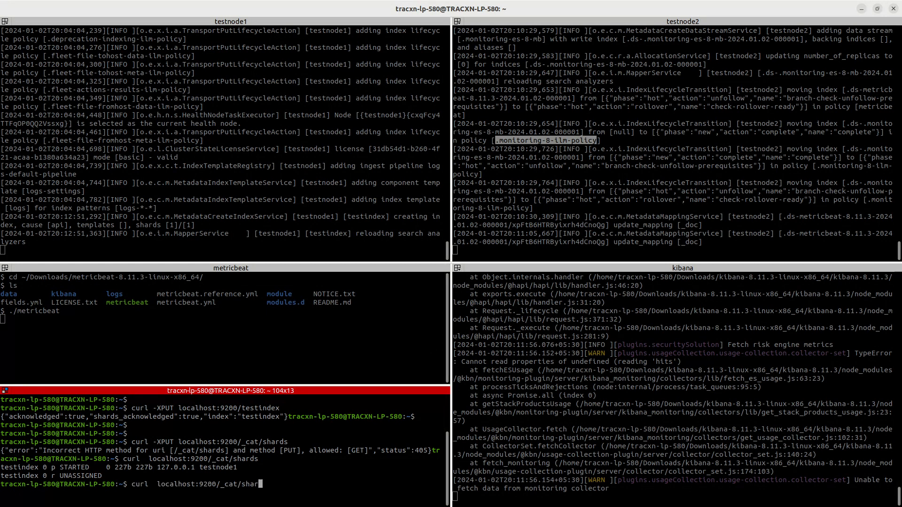
{"action": "type", "text": "/_search?pretty"}
{"action": "key", "text": "Return"}
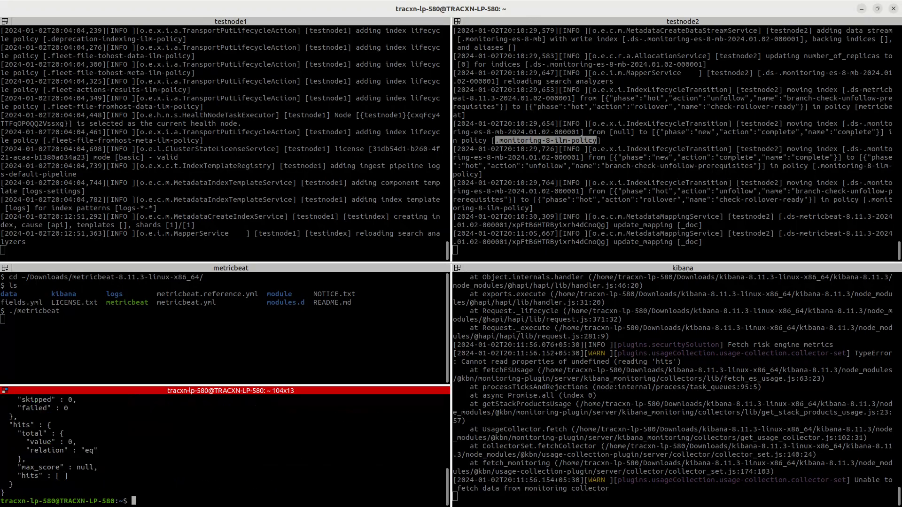
Step: Switch back to Kibana and check the effect of the search request on testindex's Search Rate and other overview charts
{"action": "key", "text": "alt+Tab"}
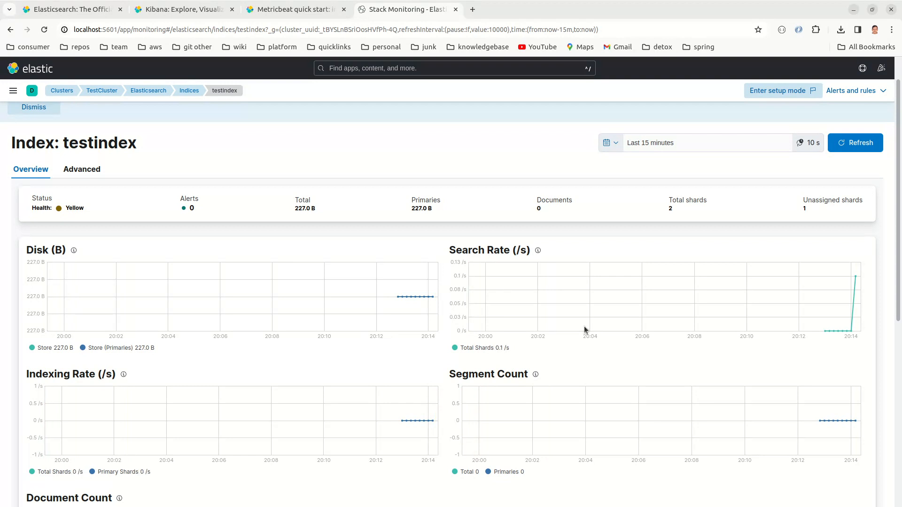
{"action": "scroll", "coordinate": [432, 393], "scroll_direction": "down", "scroll_amount": 5}
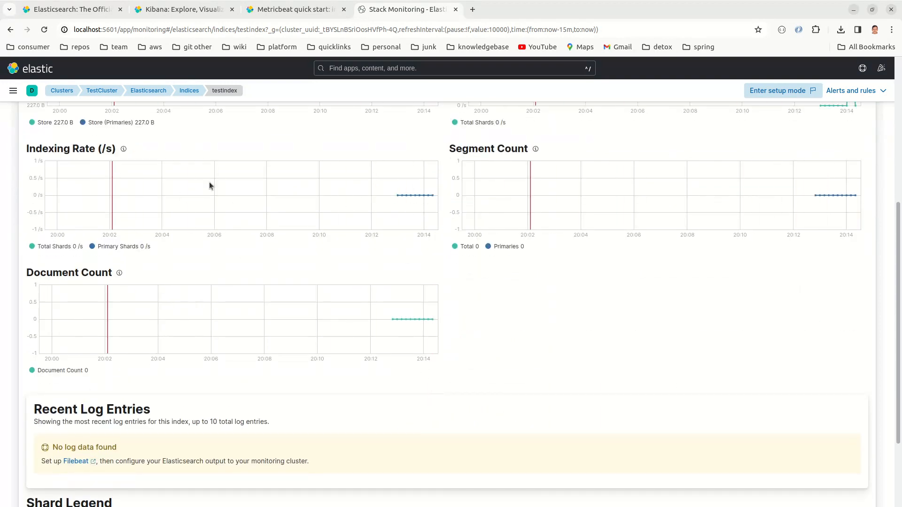
{"action": "scroll", "coordinate": [356, 339], "scroll_direction": "up", "scroll_amount": 6}
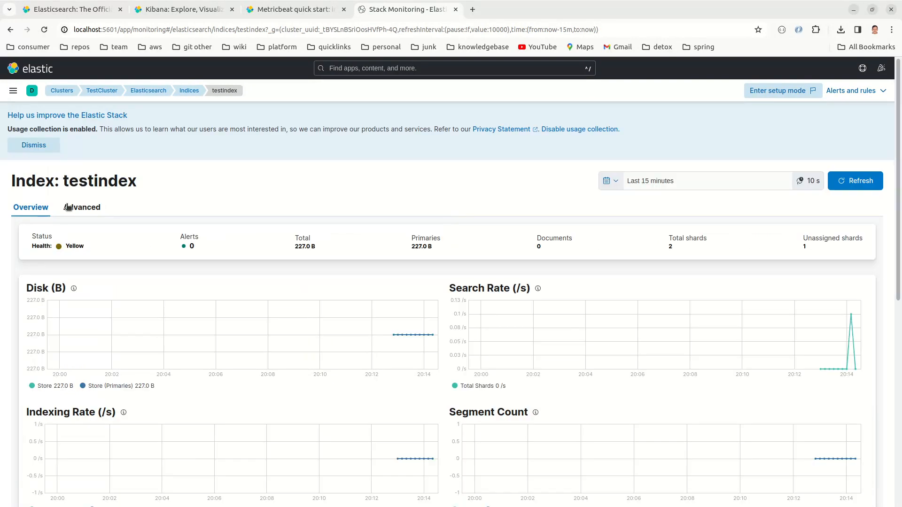
Step: Open testindex's advanced metrics and review the index memory, request rate, request time, refresh, throttle, disk and segment charts
{"action": "left_click", "coordinate": [68, 207]}
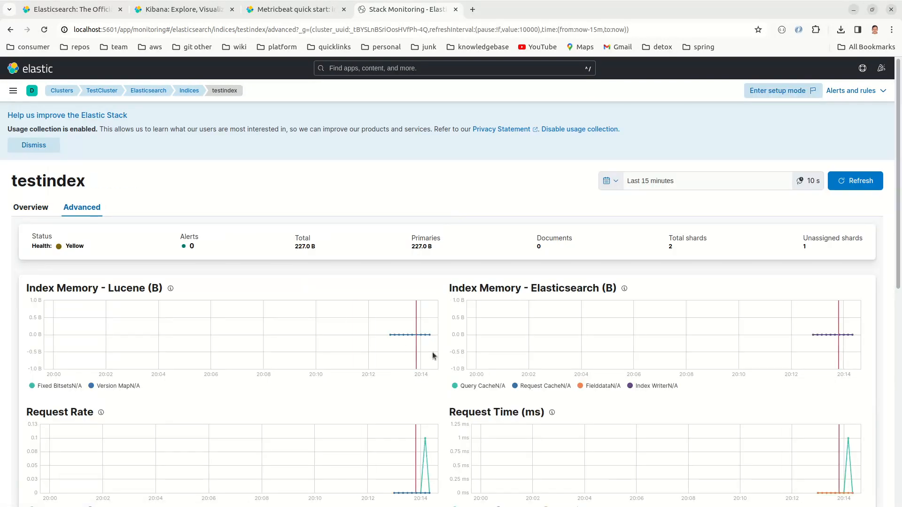
{"action": "scroll", "coordinate": [409, 408], "scroll_direction": "down", "scroll_amount": 6}
{"action": "scroll", "coordinate": [408, 407], "scroll_direction": "down", "scroll_amount": 5}
{"action": "scroll", "coordinate": [458, 422], "scroll_direction": "up", "scroll_amount": 2}
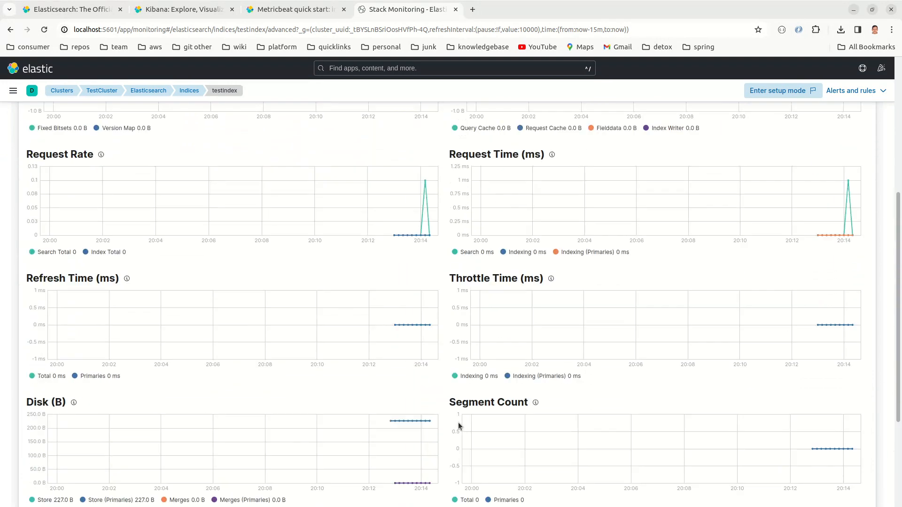
{"action": "scroll", "coordinate": [458, 422], "scroll_direction": "up", "scroll_amount": 3}
{"action": "scroll", "coordinate": [444, 207], "scroll_direction": "up", "scroll_amount": 3}
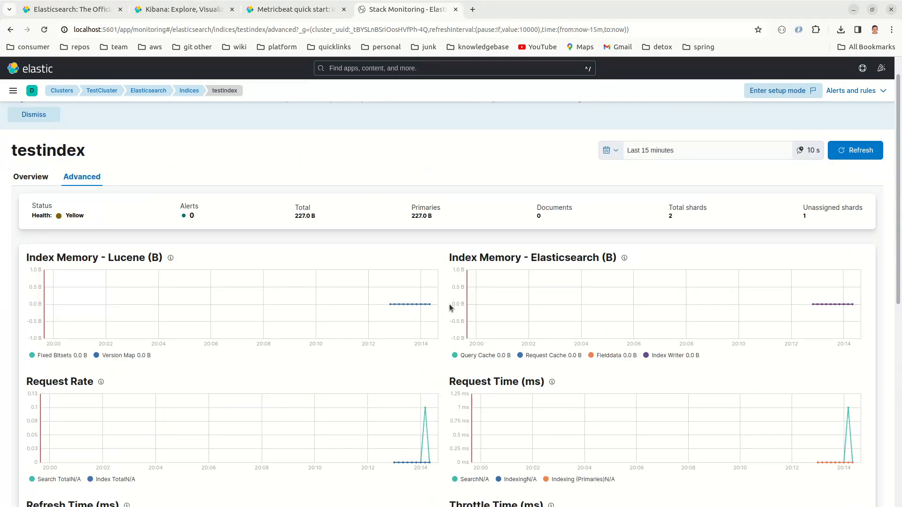